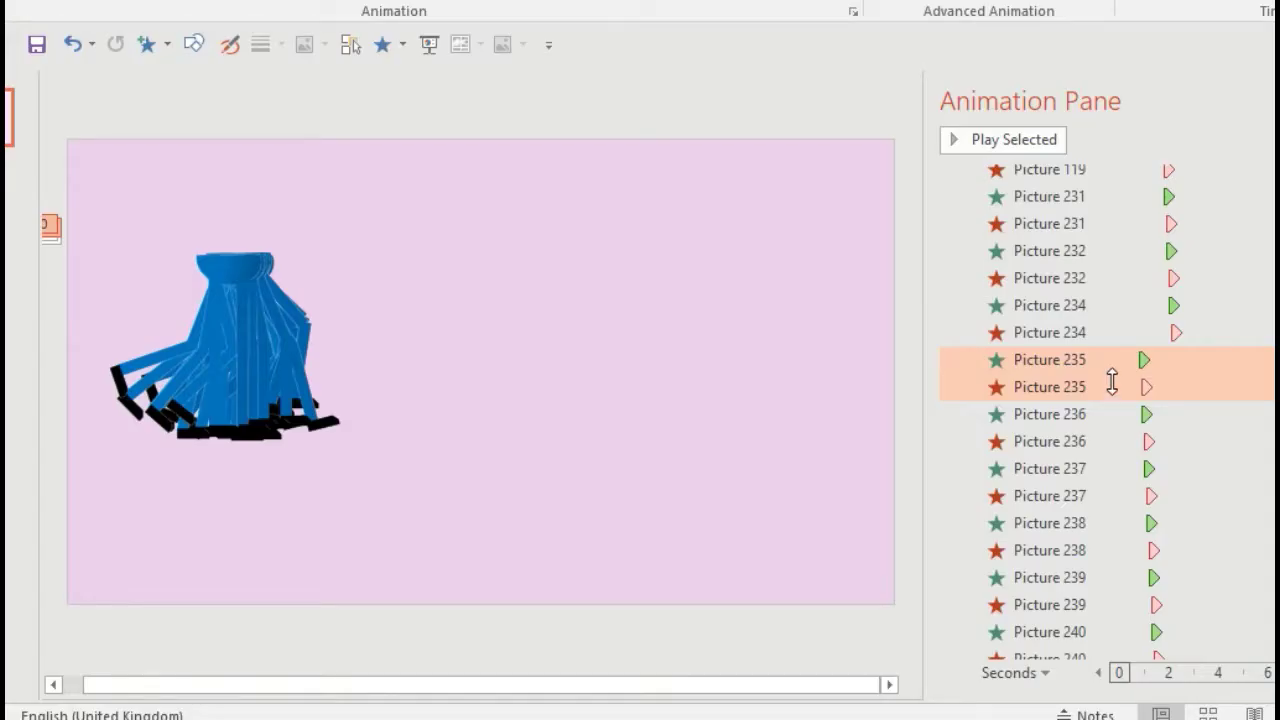
Retime the entrance and exit effects of Picture 235 and Picture 236 so they follow Picture 234 in sequence
left_click(1112, 418)
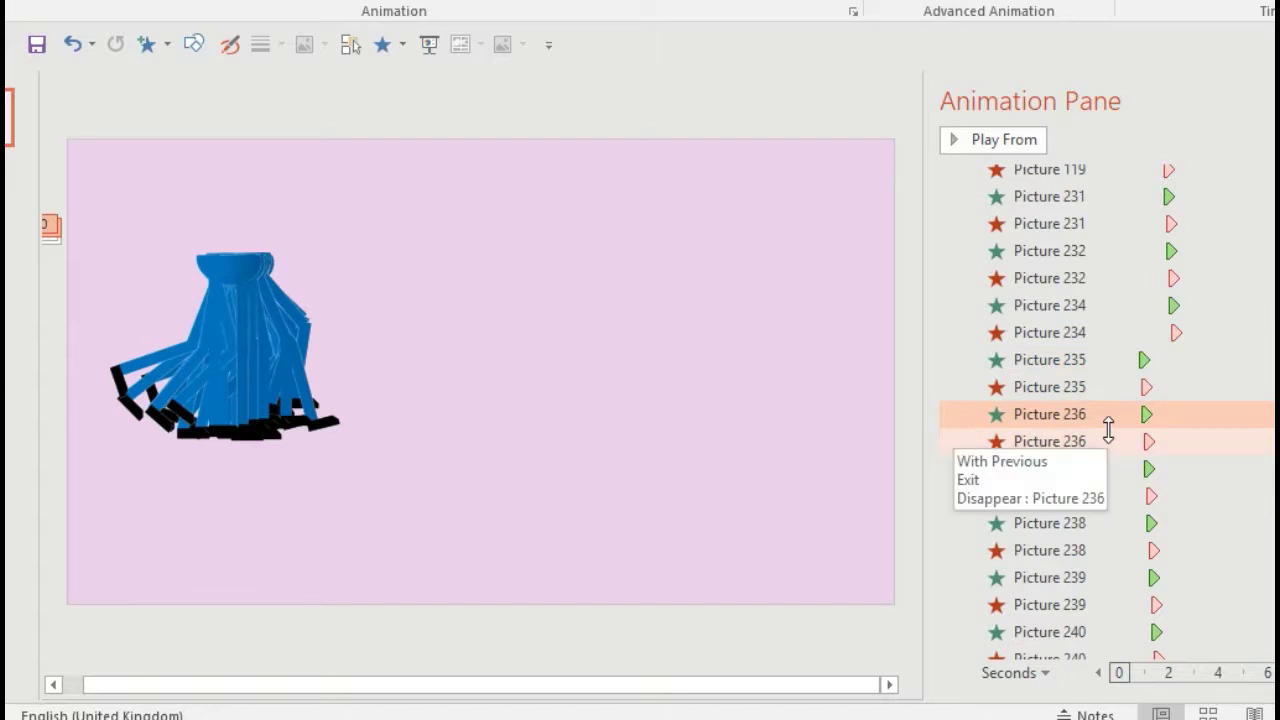
left_click(1103, 368)
left_click(1112, 393, "ctrl")
left_click_drag(1117, 394, 1117, 360)
left_click(1108, 414)
left_click(1107, 441, "shift")
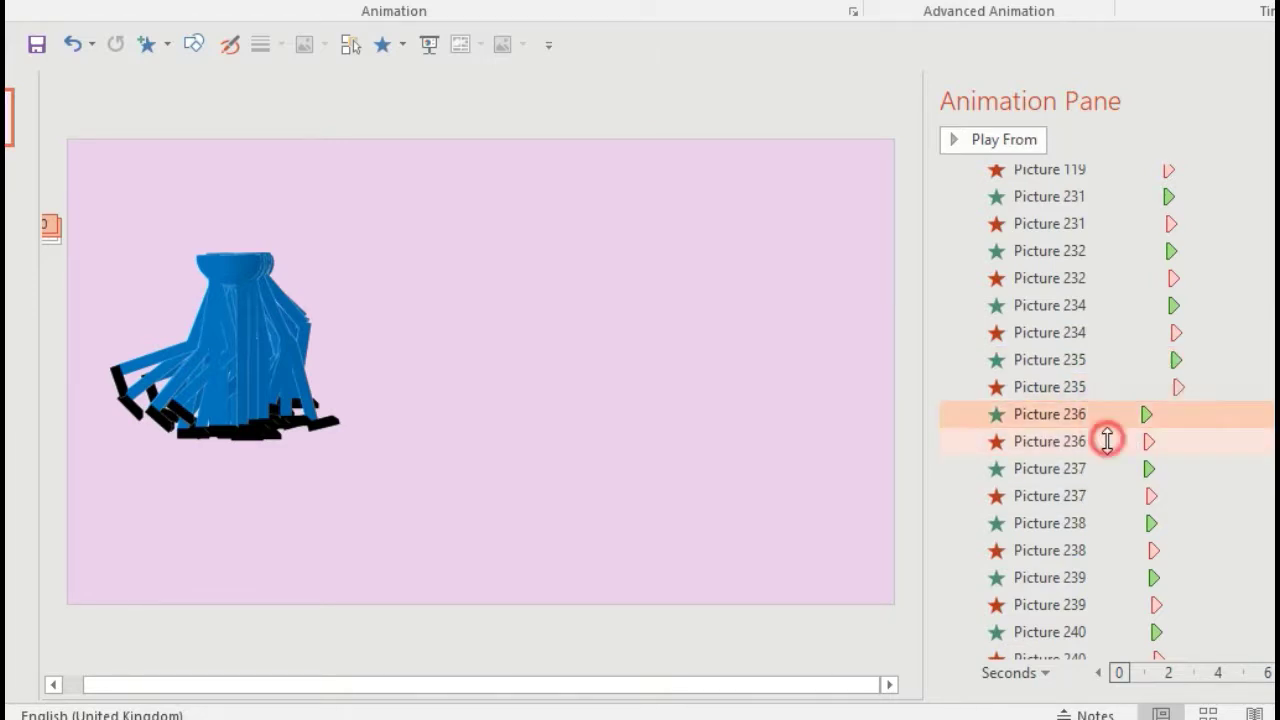
left_click_drag(1107, 441, 1107, 477)
left_click_drag(1107, 420, 1106, 408)
Retime the entrance and exit effects of Picture 237 and Picture 238 so they start after Picture 236
left_click(1103, 465)
left_click(1101, 489, "shift")
left_click_drag(1103, 488, 1105, 523)
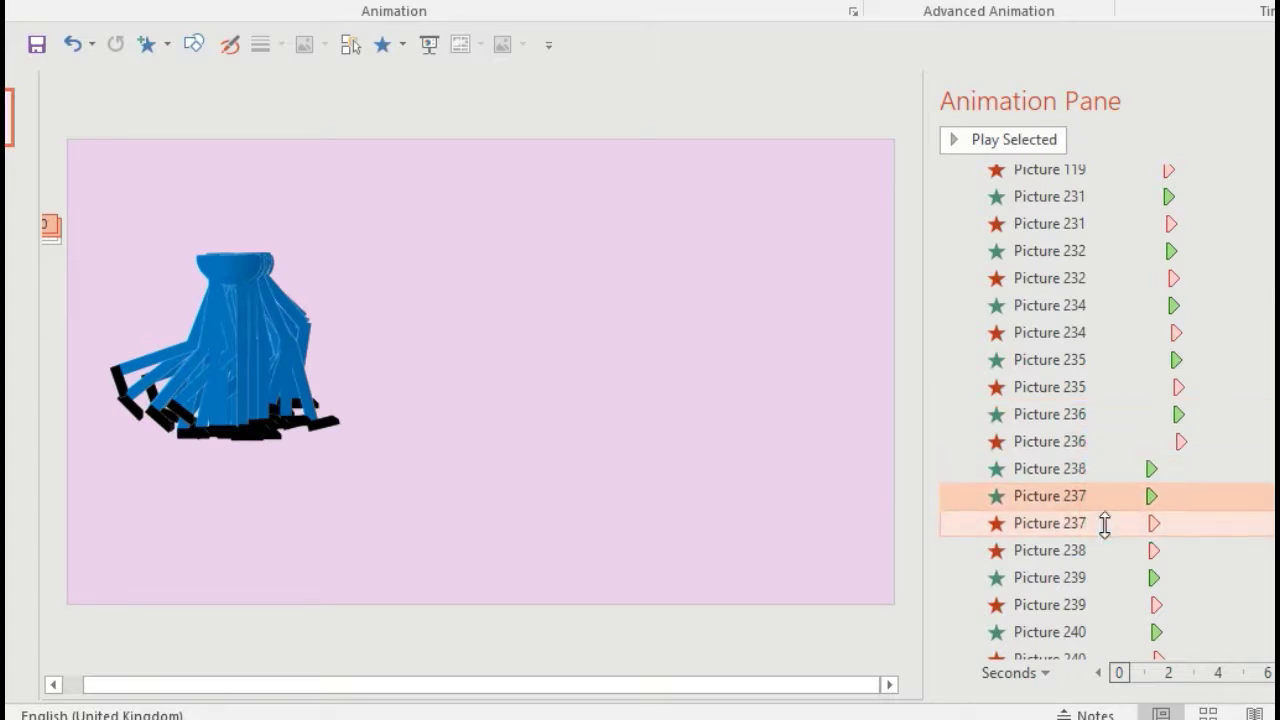
left_click_drag(1105, 473, 1104, 460)
left_click(1103, 523)
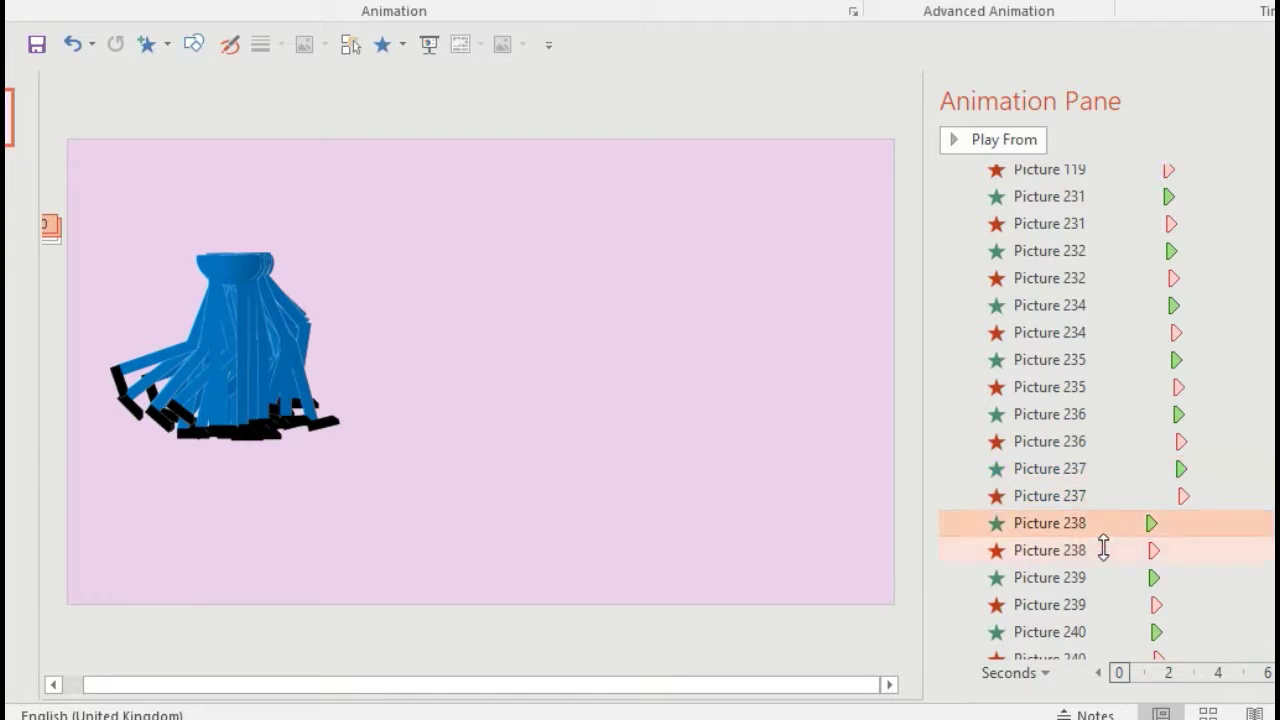
left_click(1105, 550, "shift")
left_click_drag(1105, 552, 1106, 518)
Retime the effects of Pictures 239, 240 and 241 to continue after Picture 238, with Picture 241's exit starting at 2.8 s
scroll(1186, 449, "down", 1)
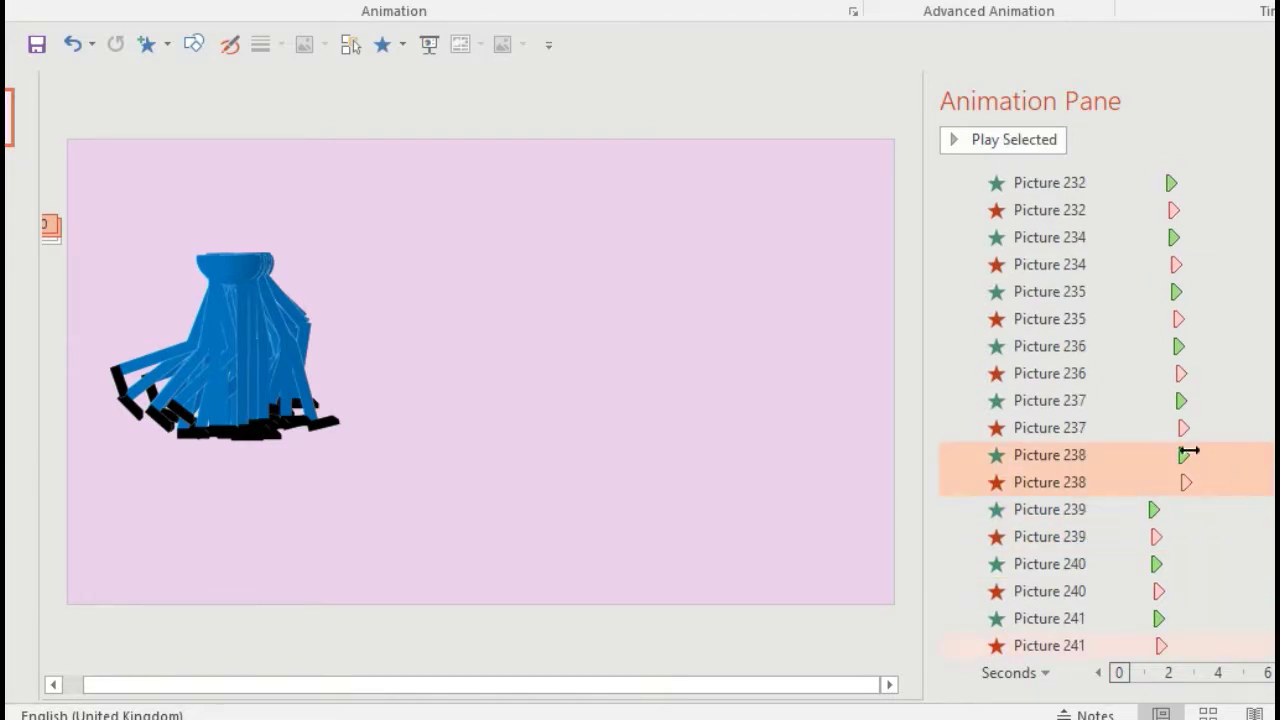
left_click(1137, 511)
left_click(1133, 537, "shift")
mouse_move(1133, 537)
left_mouse_down()
mouse_move(1134, 563)
mouse_move(1140, 520)
left_mouse_up()
left_click(1127, 565)
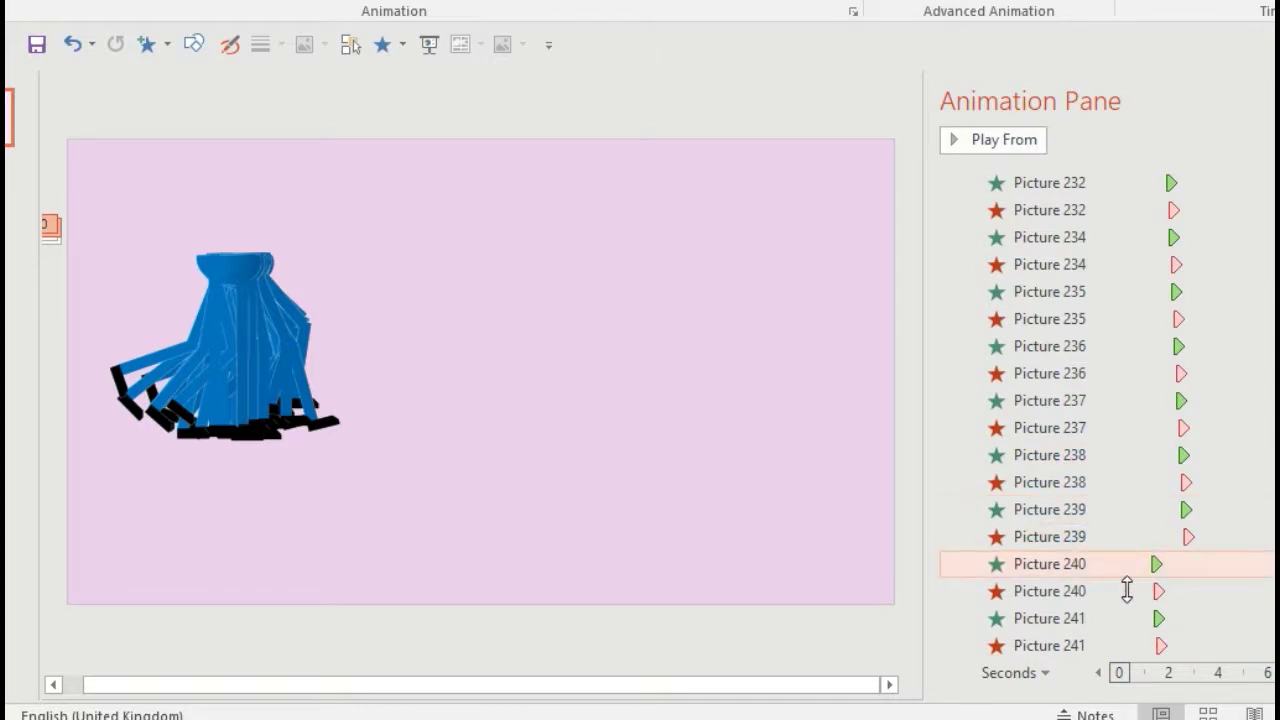
left_click(1128, 591, "shift")
left_click_drag(1128, 591, 1127, 622)
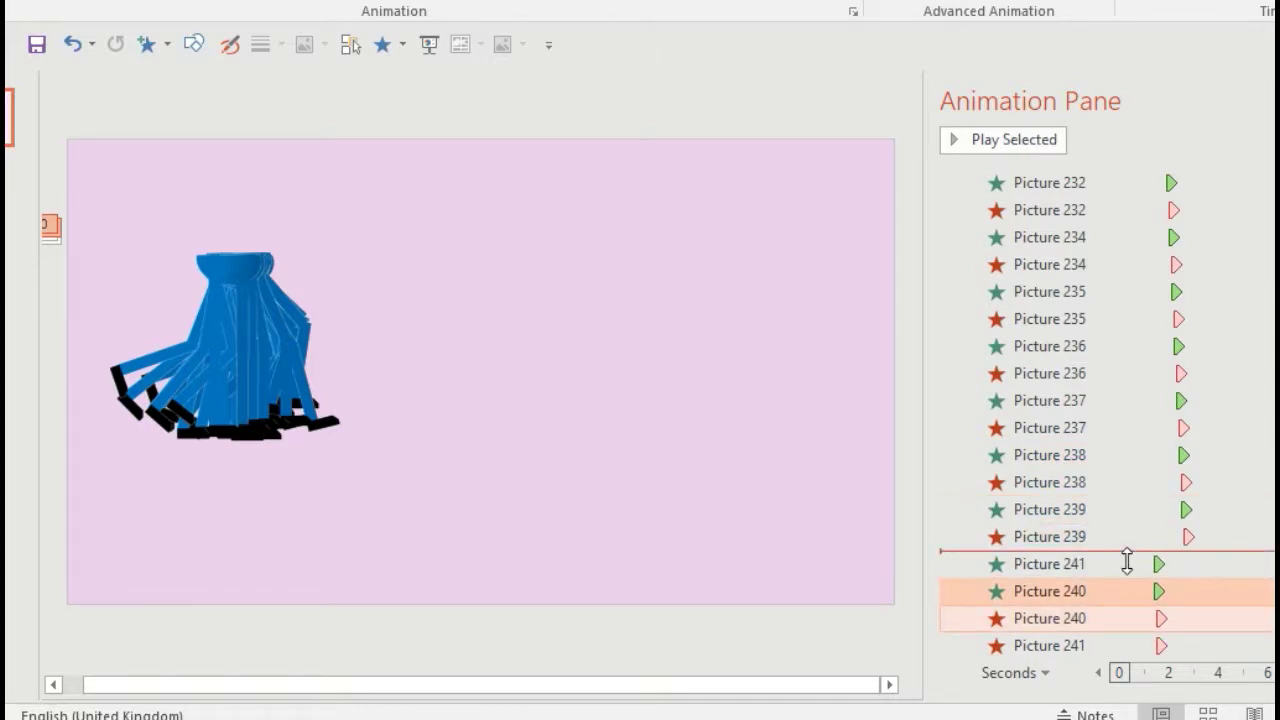
left_click_drag(1127, 561, 1126, 566)
left_click_drag(1158, 621, 1192, 645)
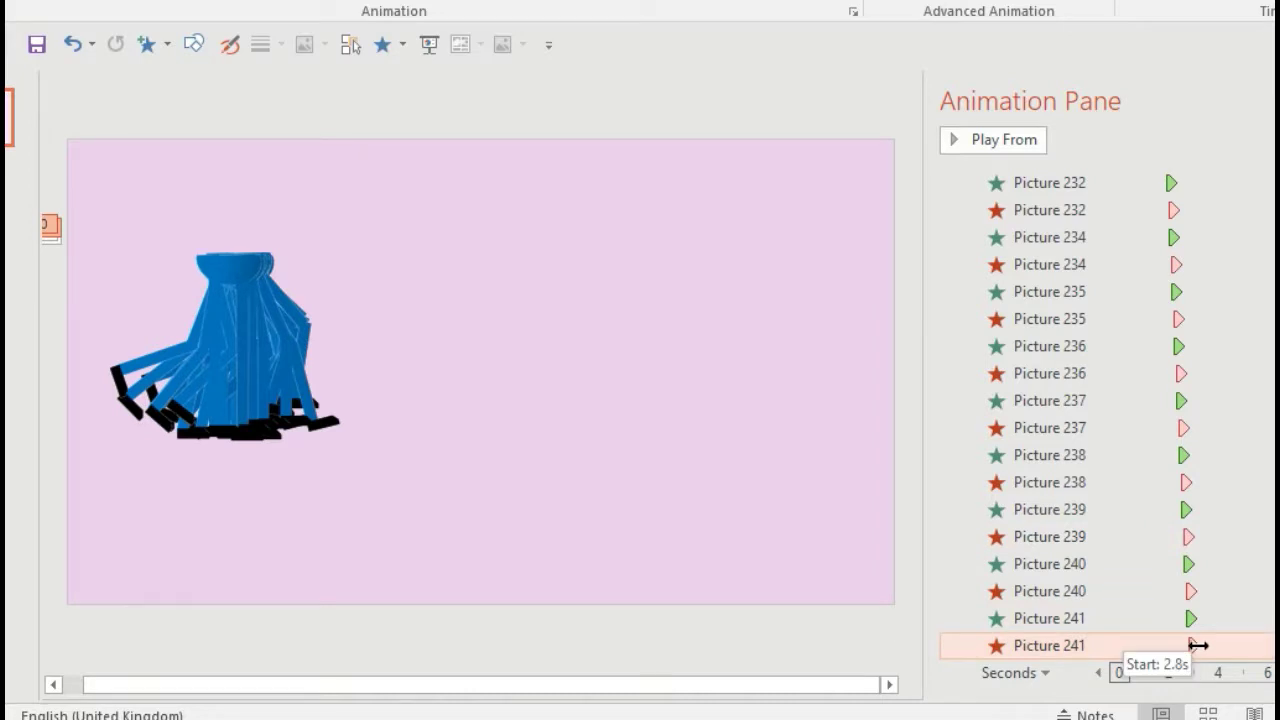
Preview the full leg animation, hide Picture 233 and play all the animations again
left_click(686, 414)
left_click(991, 138)
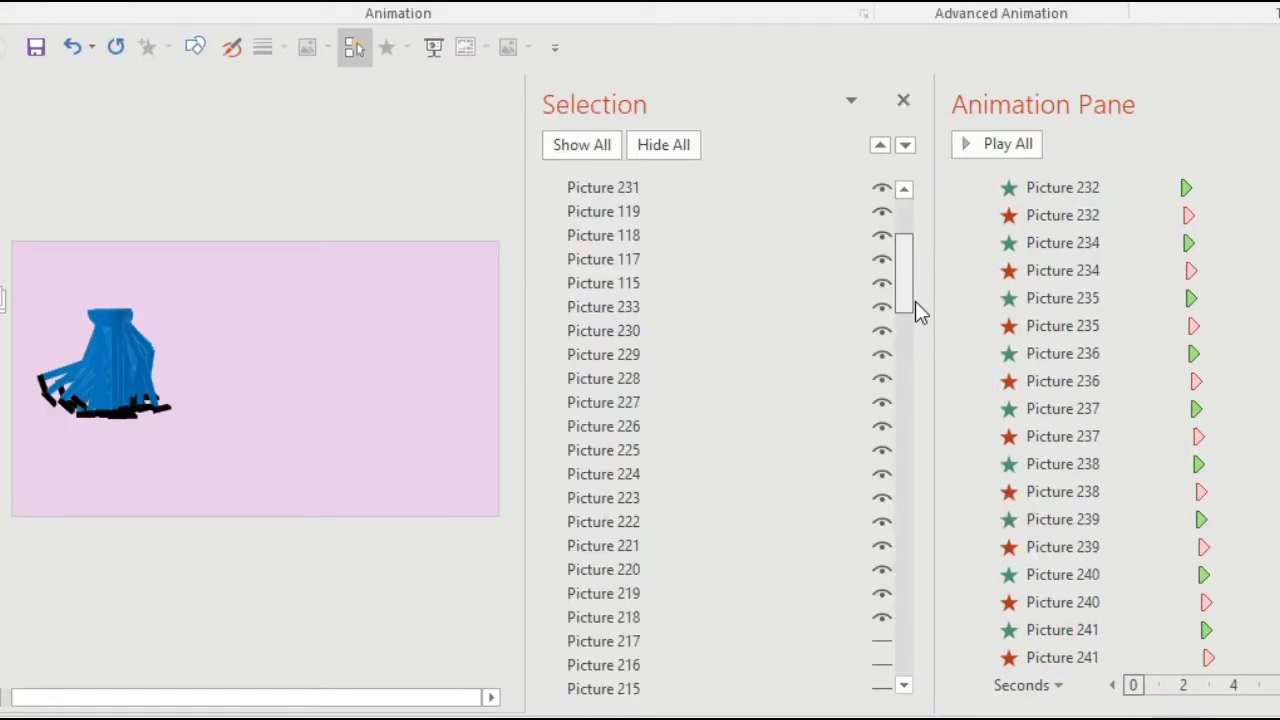
scroll(918, 312, "up", 1)
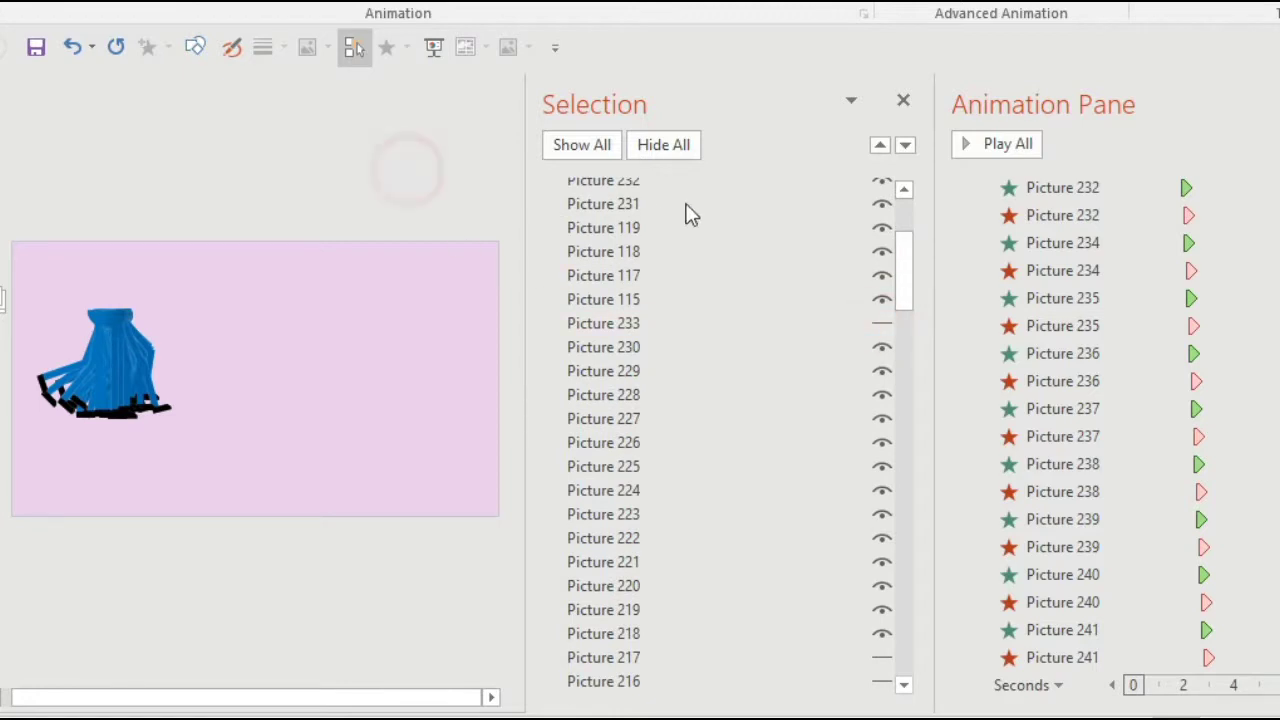
left_click(1003, 146)
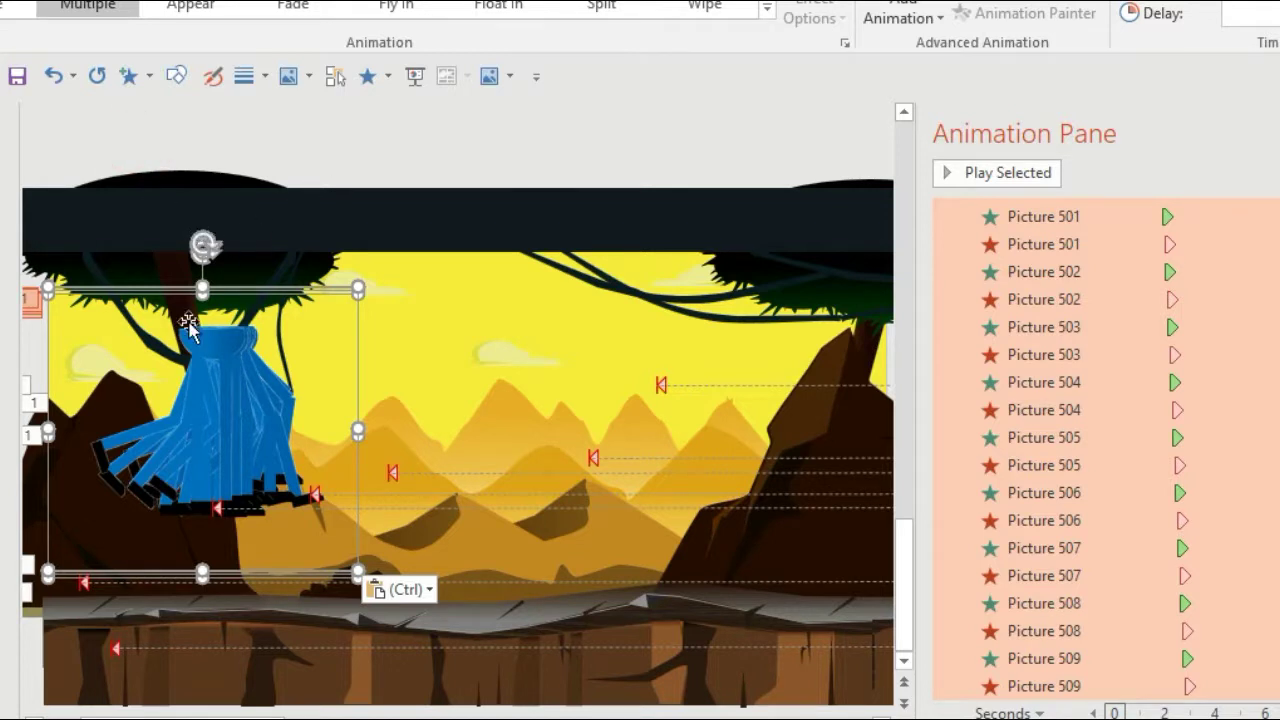
Move the pasted stack of blue leg pictures down onto the rock path below the tree and preview all the slide's animations
left_click_drag(201, 360, 196, 451)
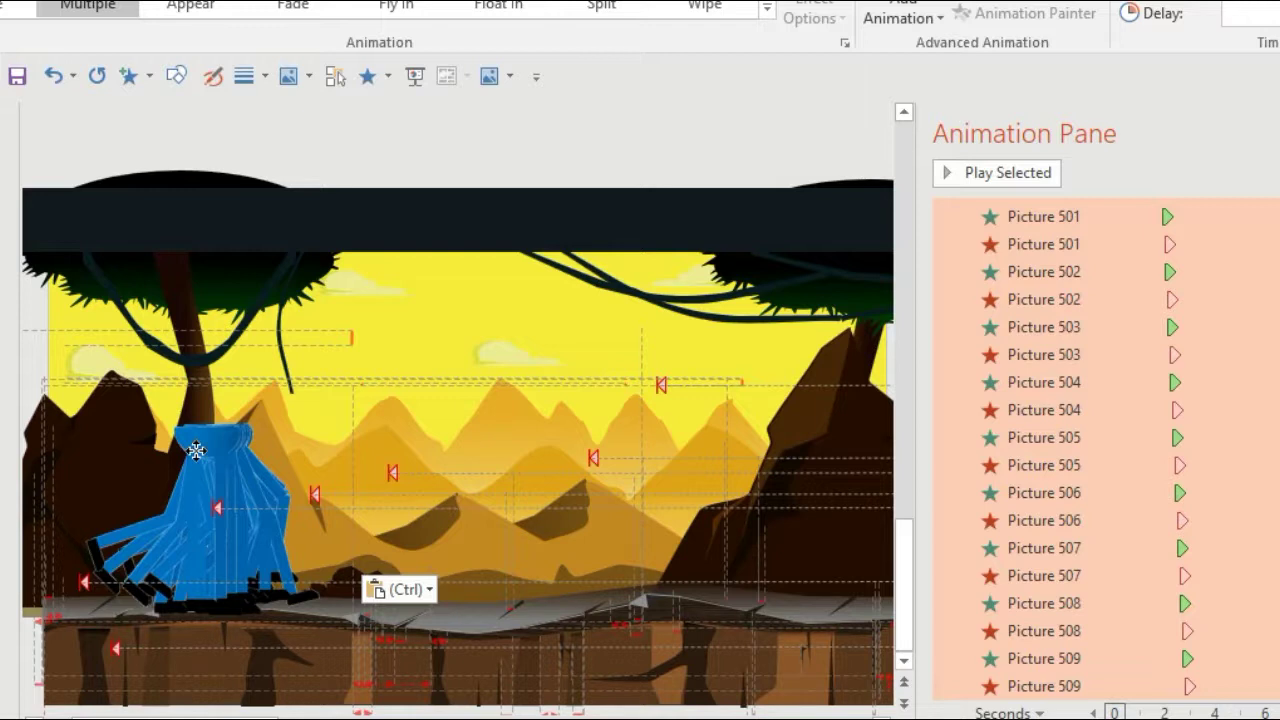
left_click_drag(196, 451, 198, 443)
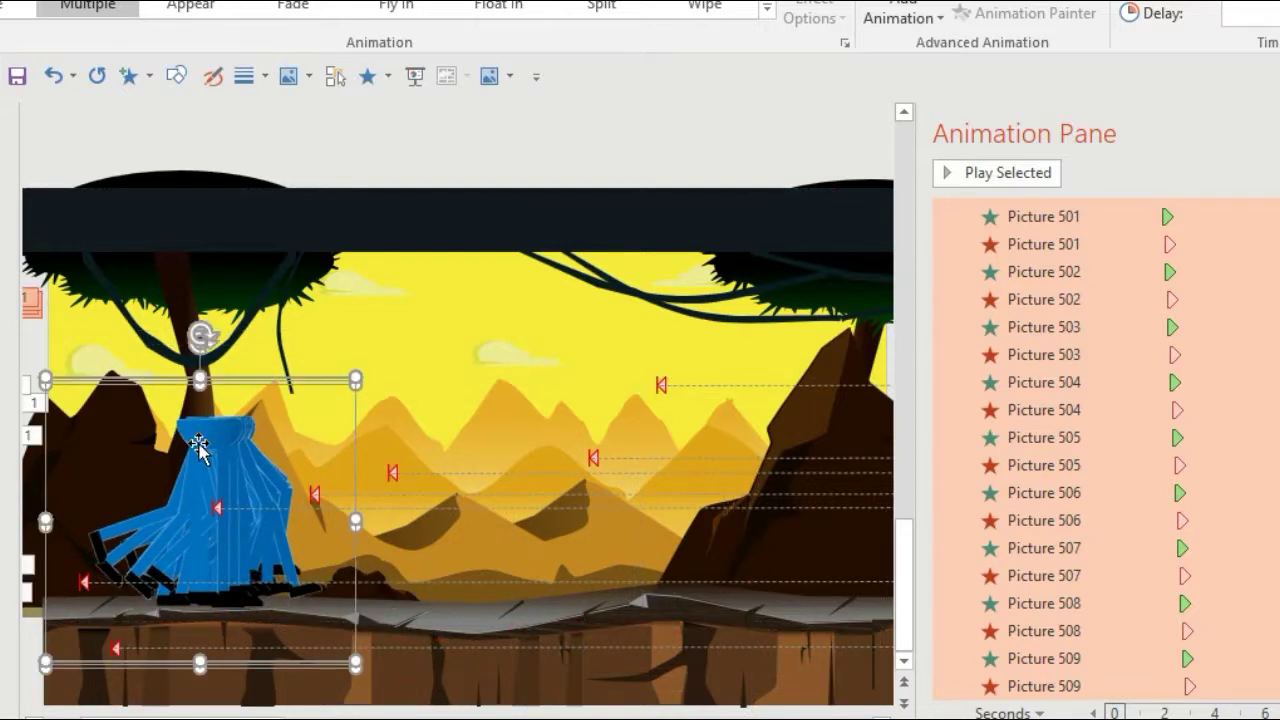
left_click(755, 145)
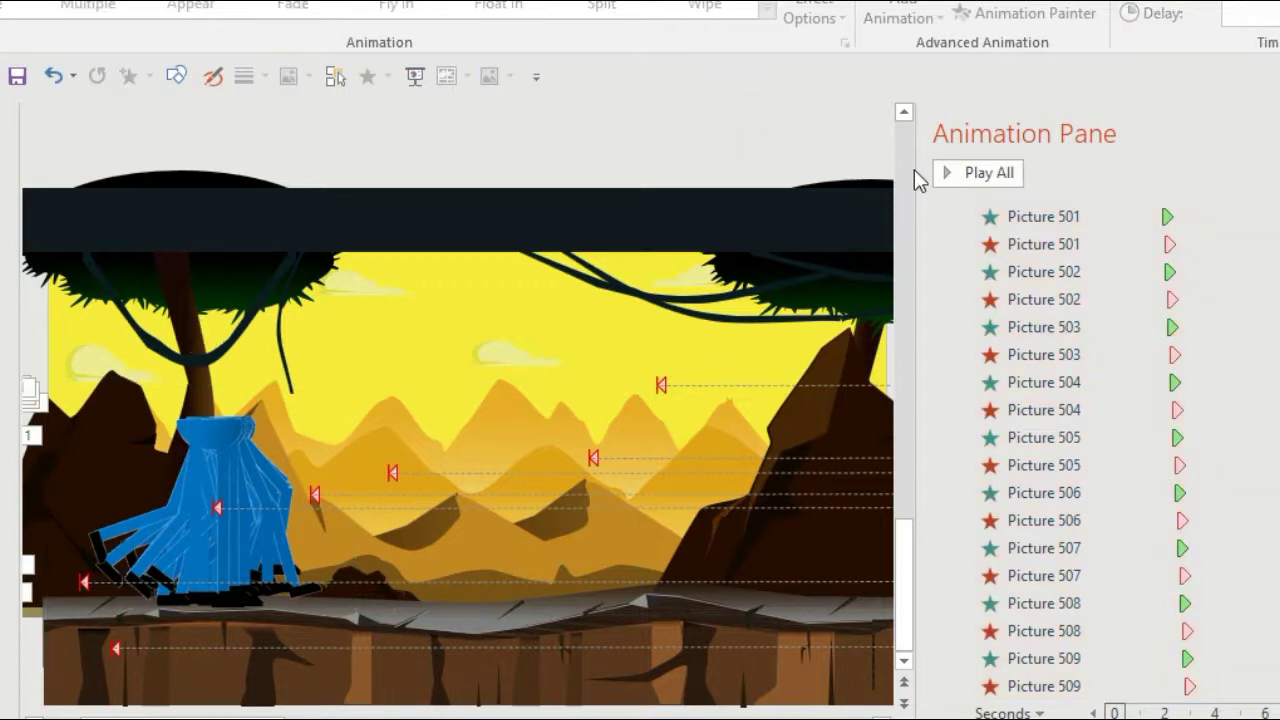
left_click(976, 175)
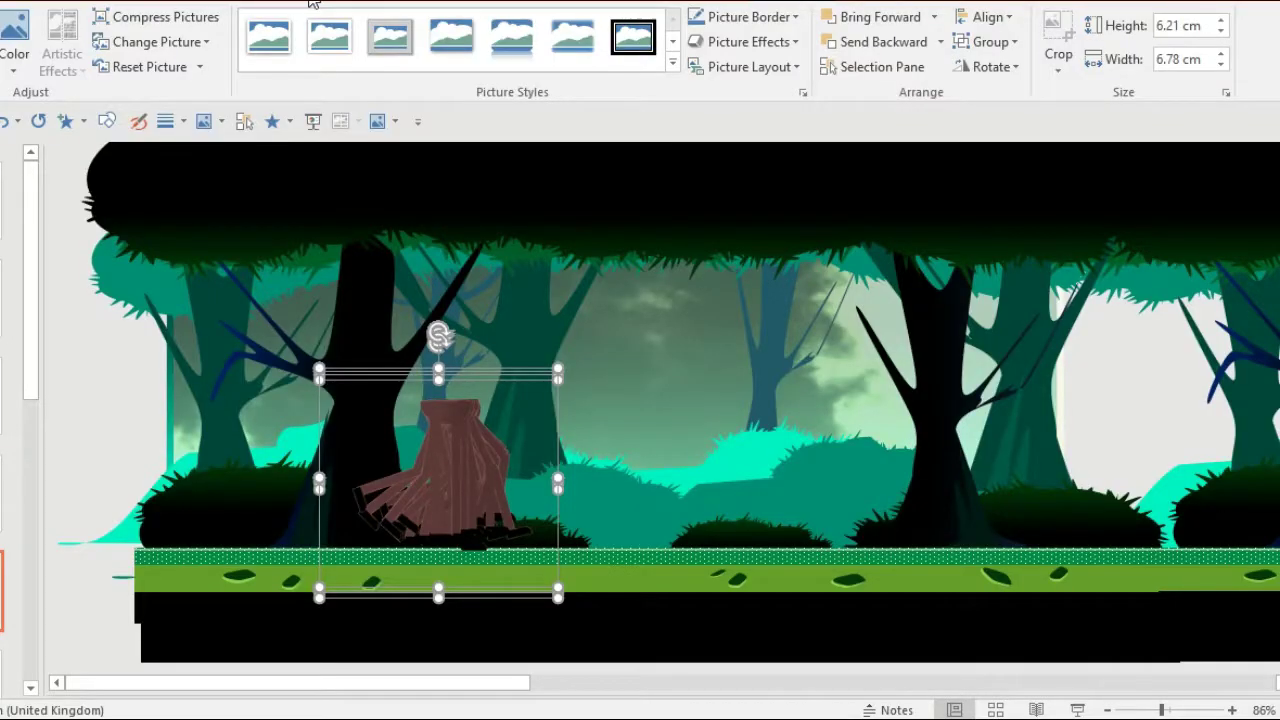
Play the forest slide with the brown legs and slide 11 with the walking shorts video as a slide show
left_click(303, 2)
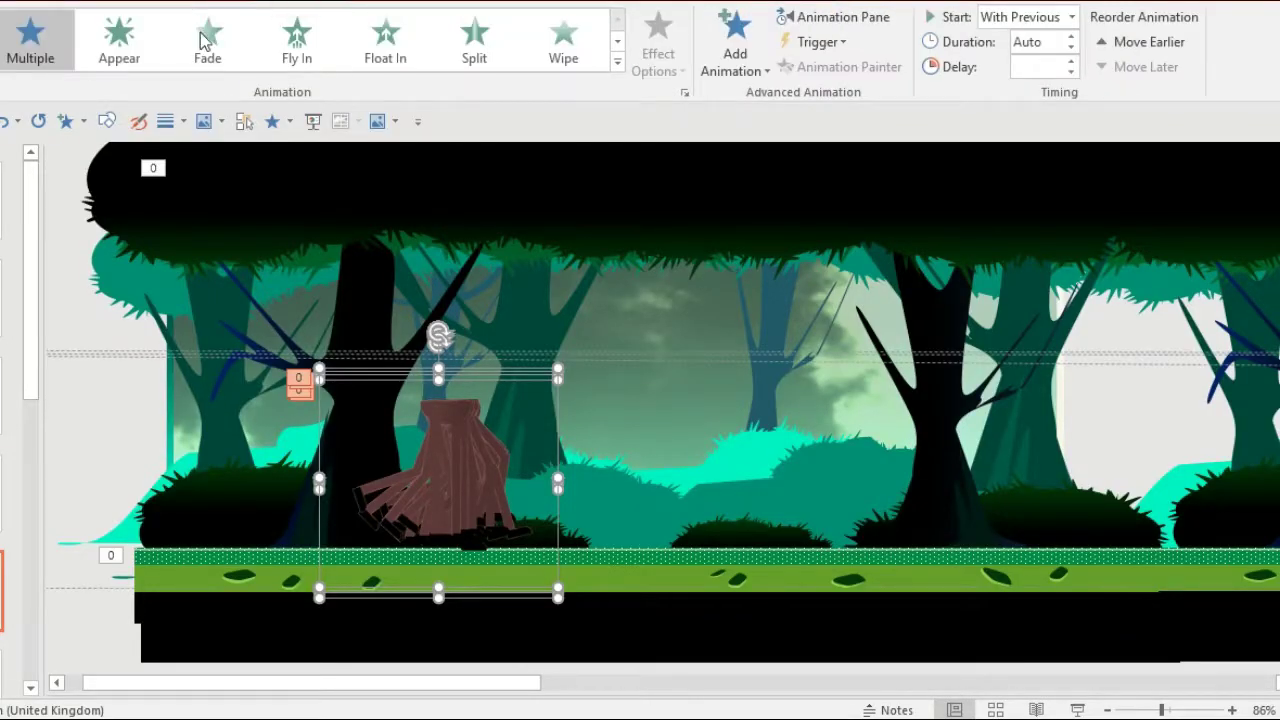
key("shift+F5")
key("shift+F5")
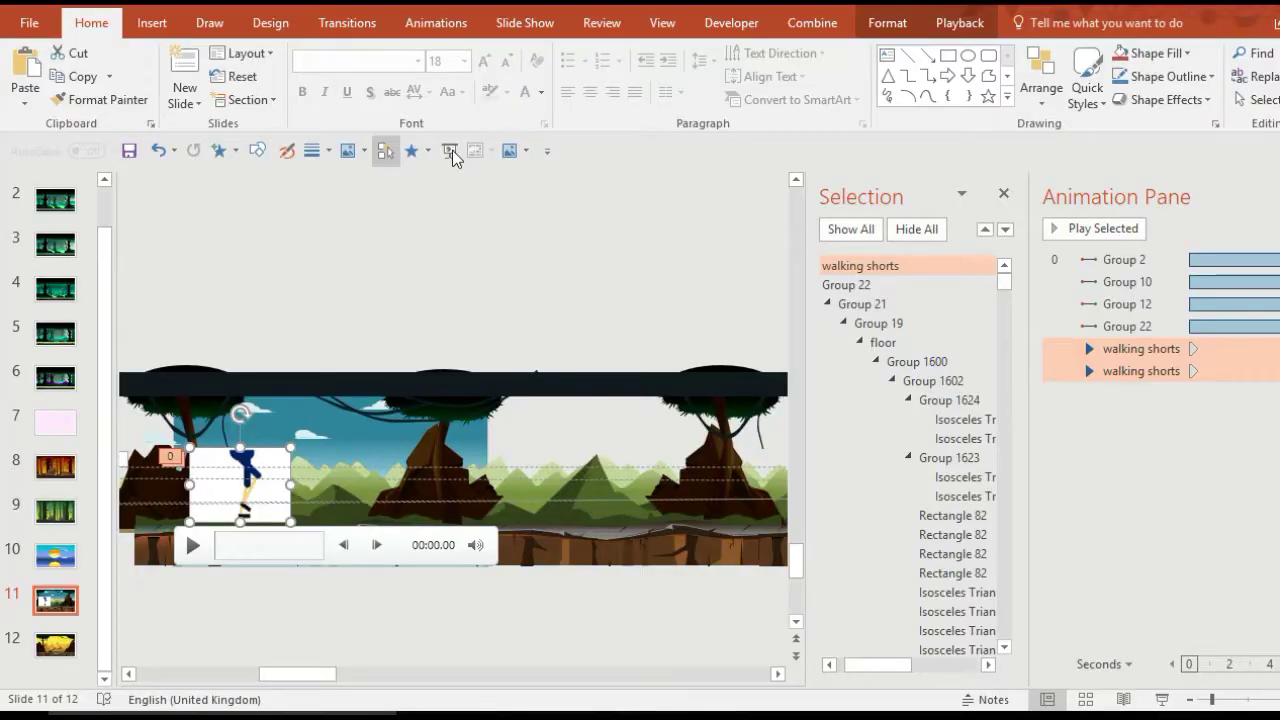
left_click(452, 150)
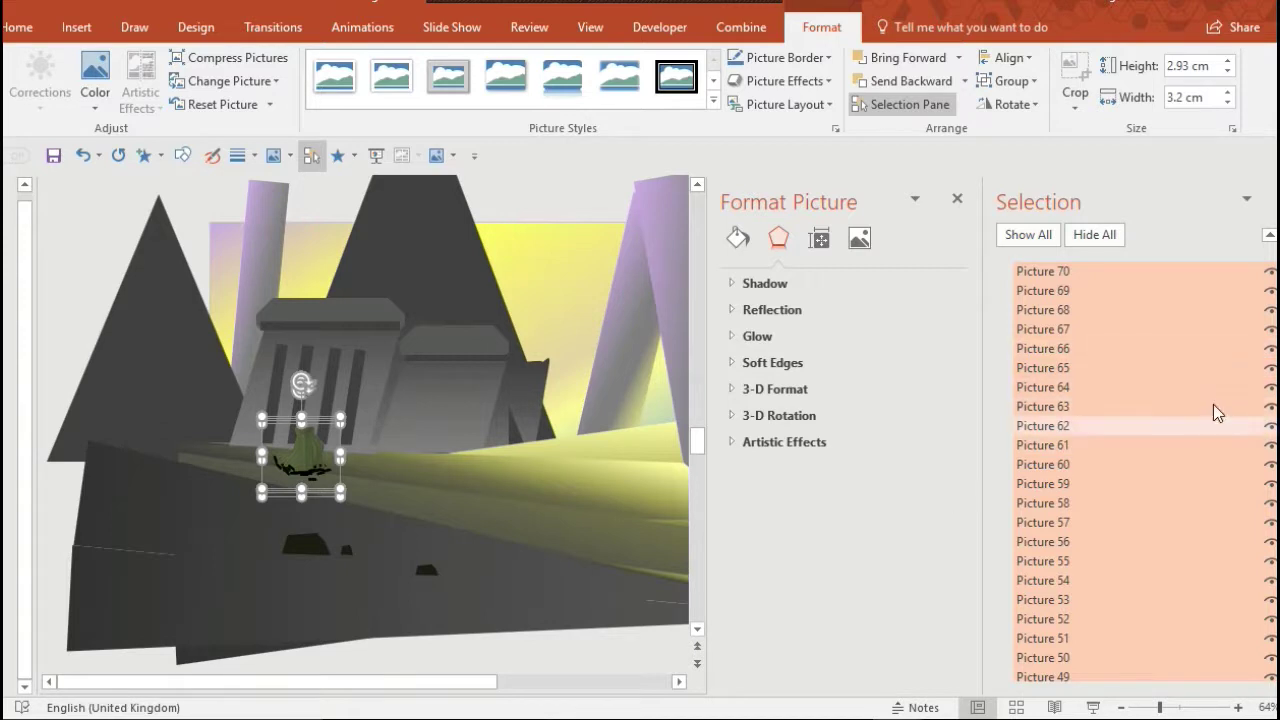
Locate Picture 44 at the end of the leg picture list, pull a frame out of the stack and delete it
scroll(1214, 409, "down", 5)
scroll(1140, 470, "up", 1)
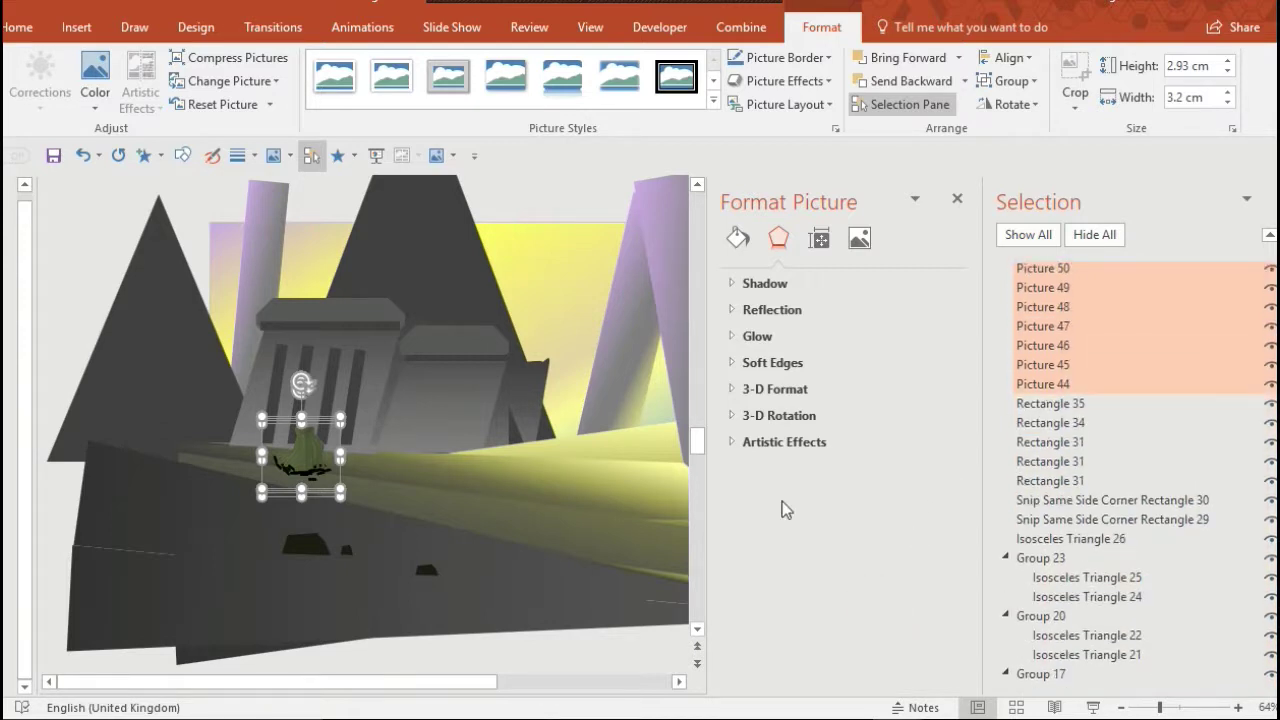
left_click(805, 539)
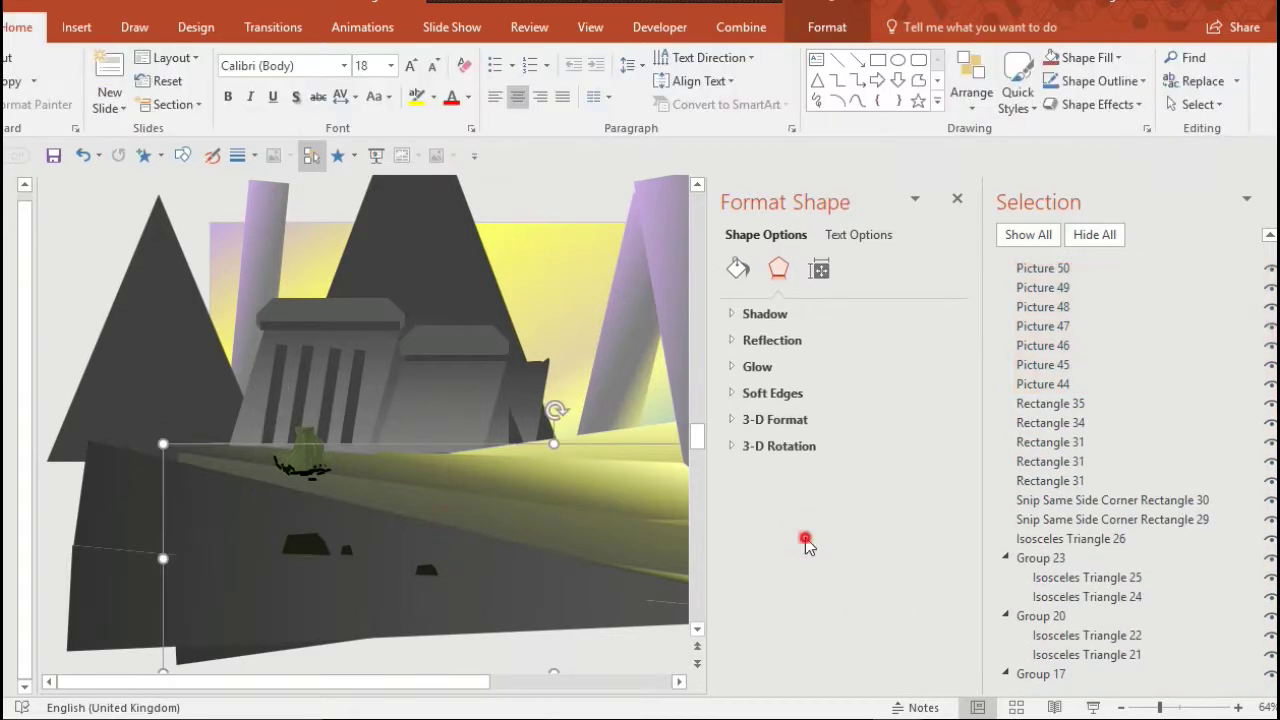
left_click(1045, 384)
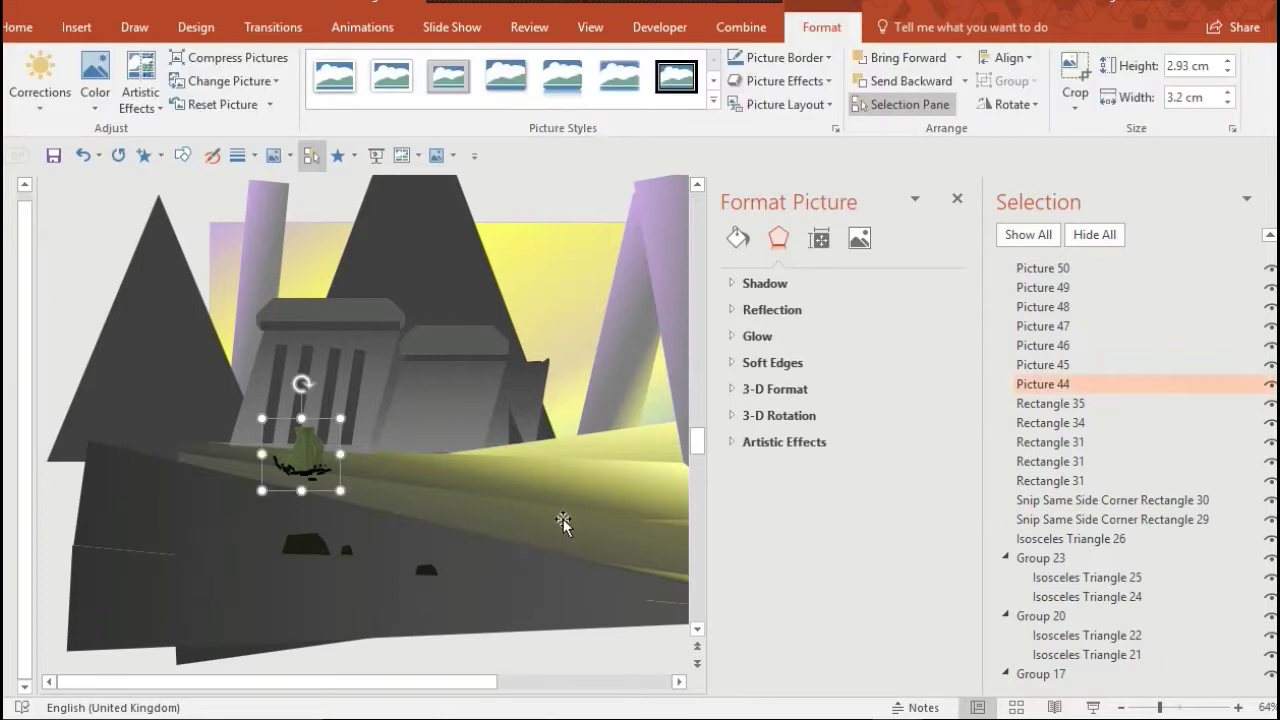
left_click_drag(310, 466, 546, 511)
key("Delete")
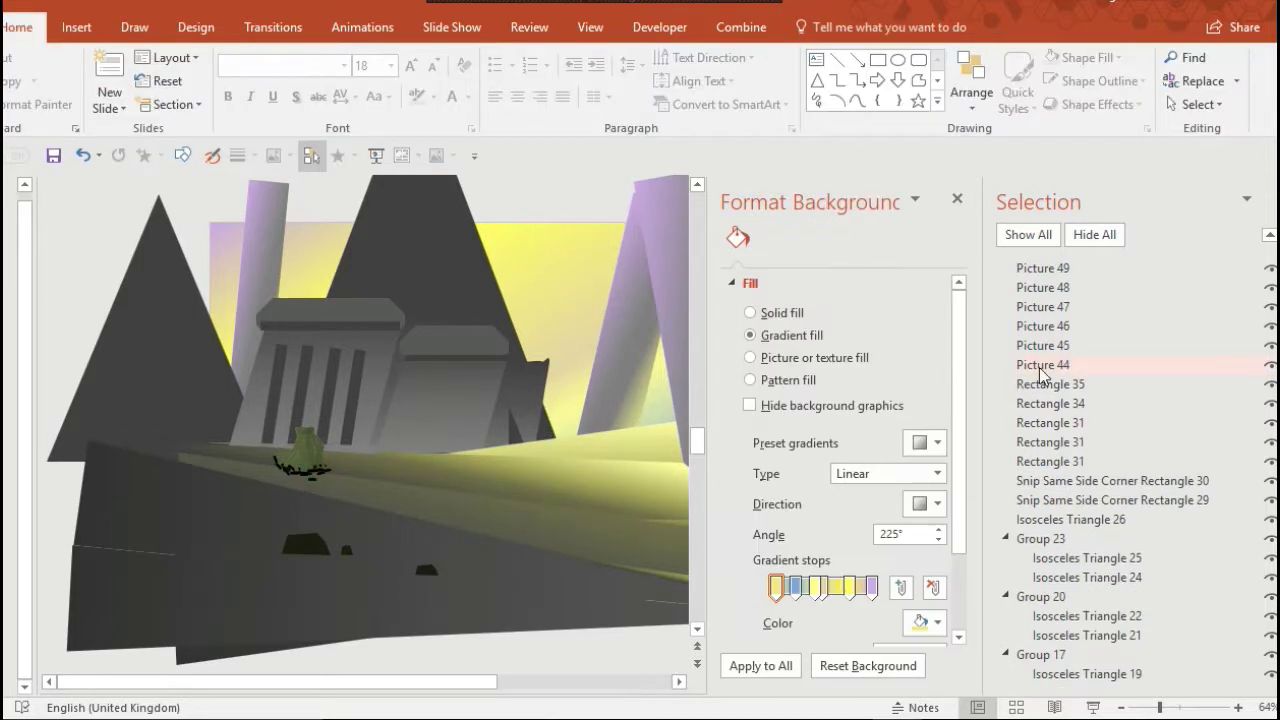
Move Picture 44 from the stack to the far end of the yellow slope and place Picture 45 just behind it
left_click(1041, 374)
left_click_drag(305, 467, 655, 512)
left_click_drag(364, 518, 441, 522)
left_click(1034, 349)
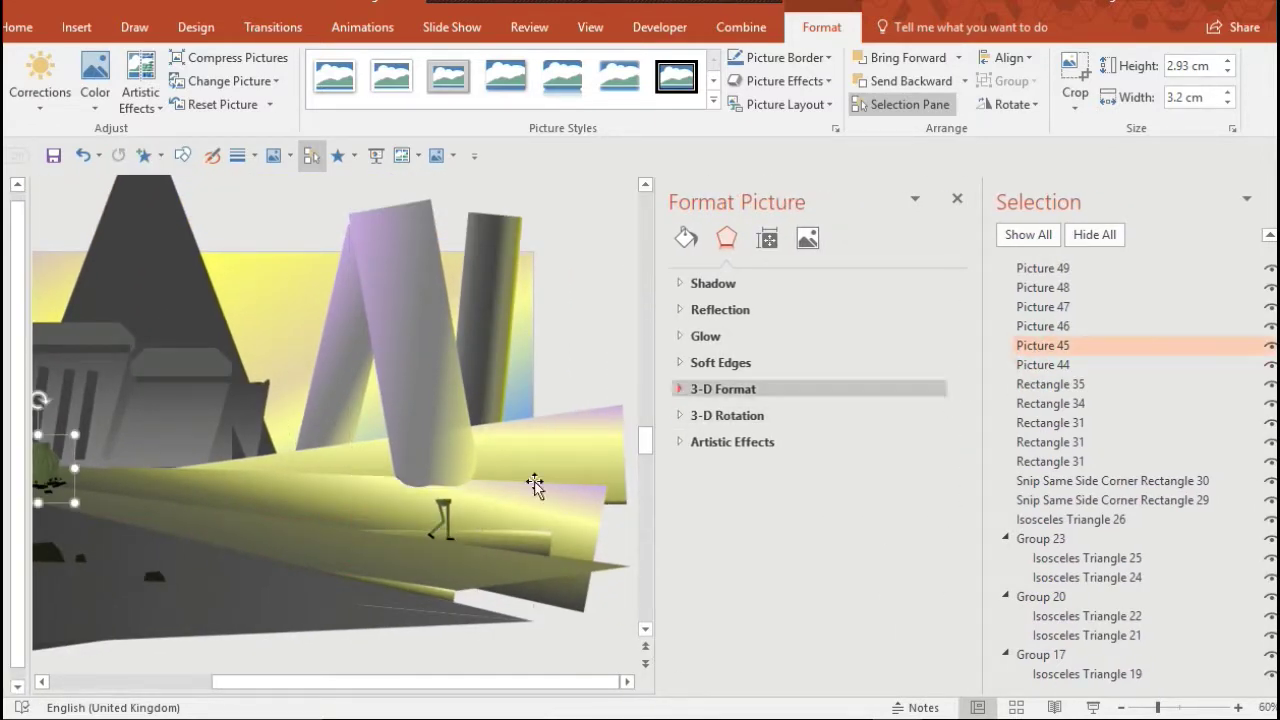
left_click_drag(51, 471, 428, 520)
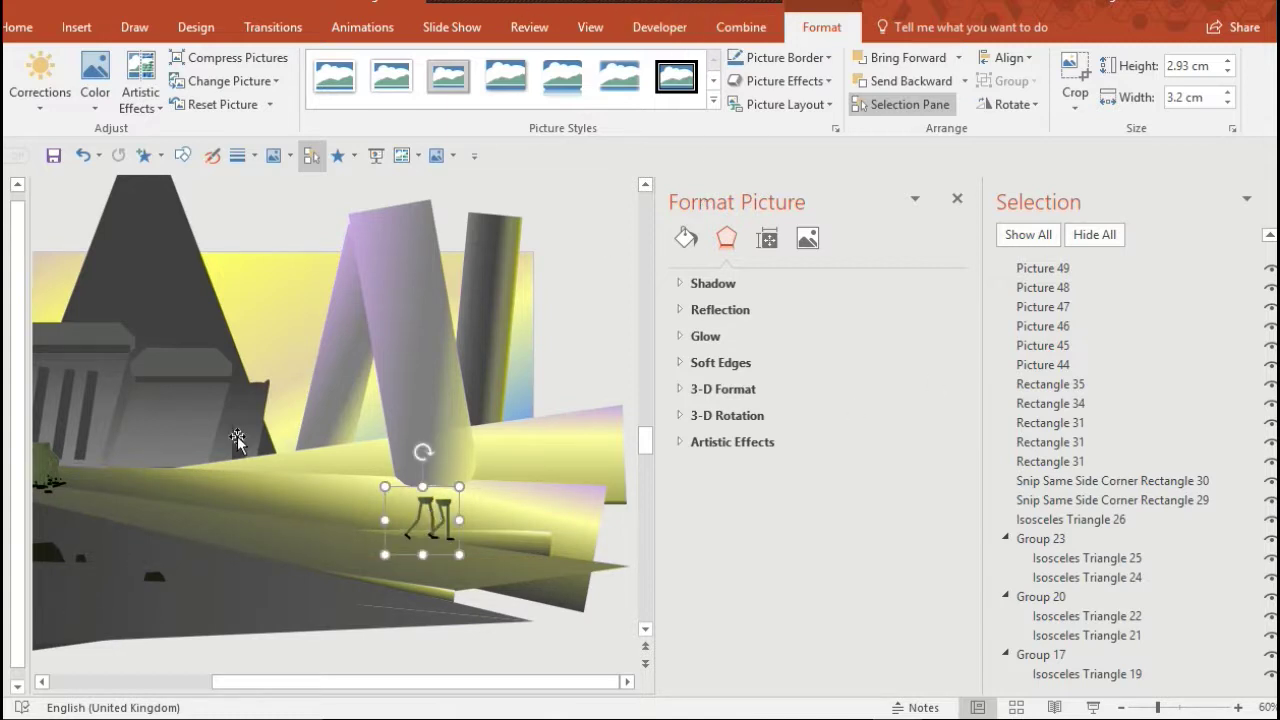
Move Picture 46 and Picture 47 out of the stack and line them up behind Picture 45 on the slope
left_click(1040, 327)
mouse_move(58, 460)
left_mouse_down()
mouse_move(155, 481)
mouse_move(52, 466)
left_mouse_up()
left_click(1045, 327)
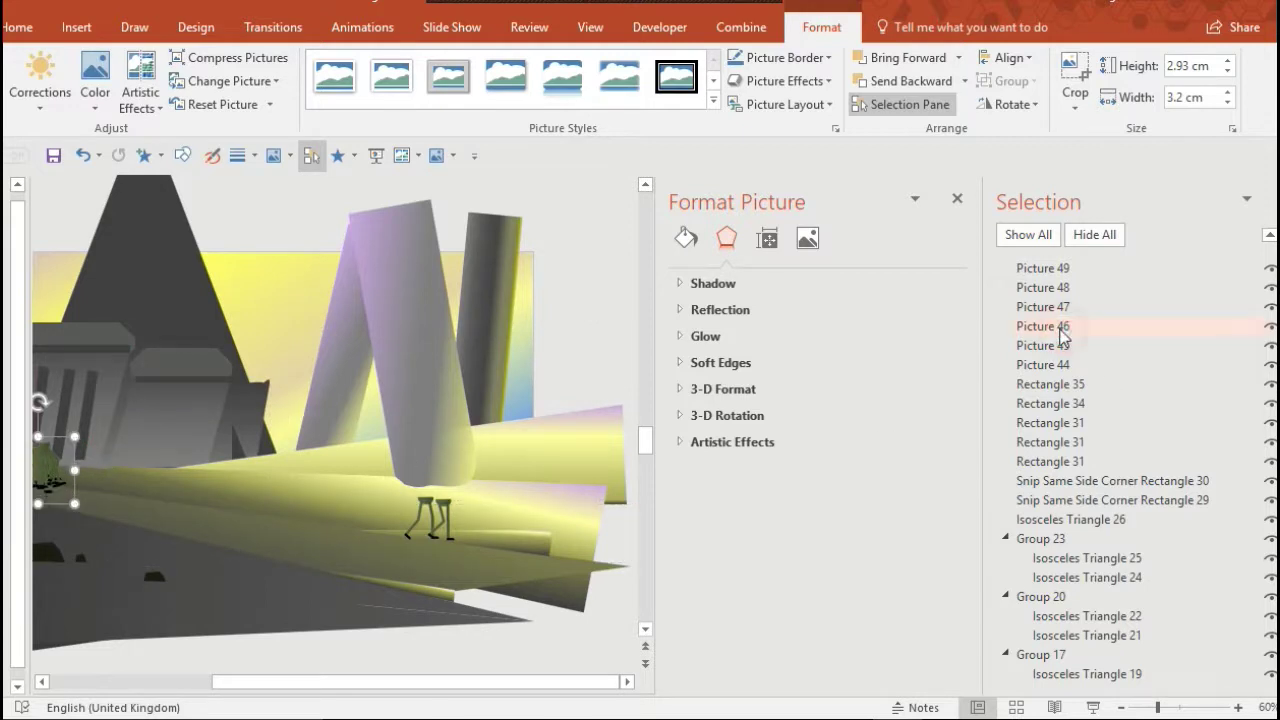
left_click(82, 488)
left_click_drag(213, 519, 440, 535)
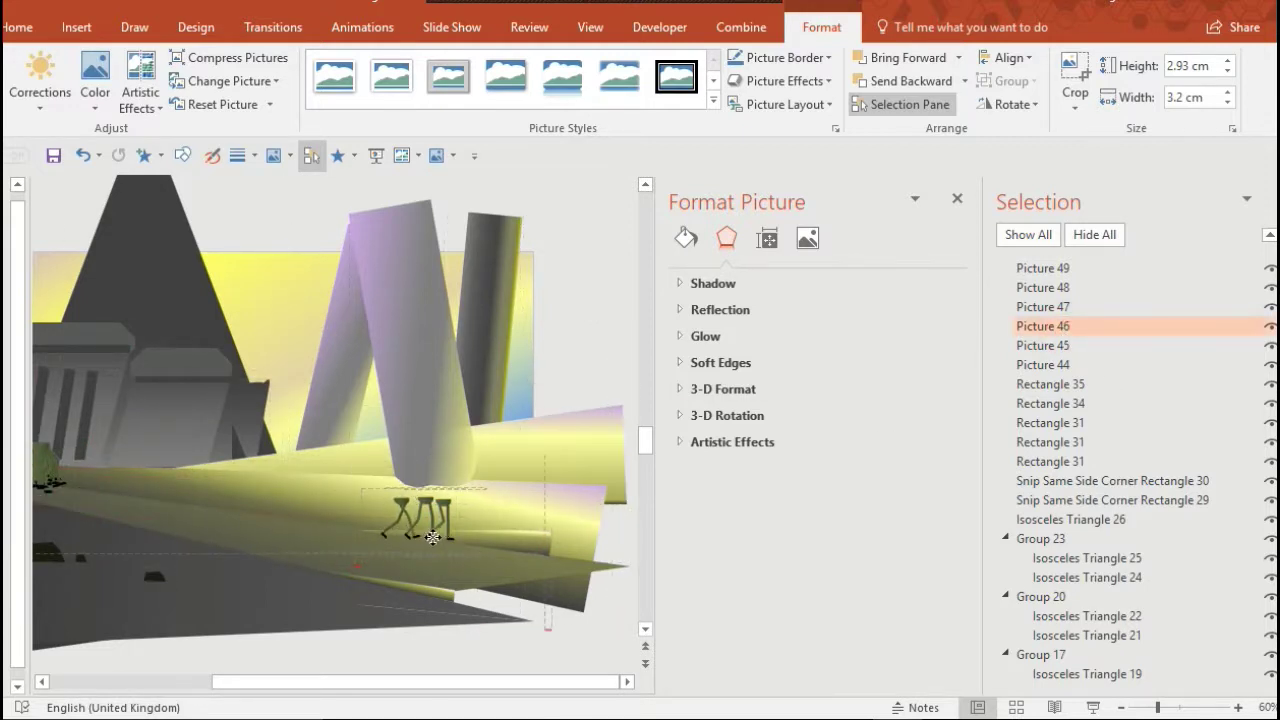
left_click(1043, 307)
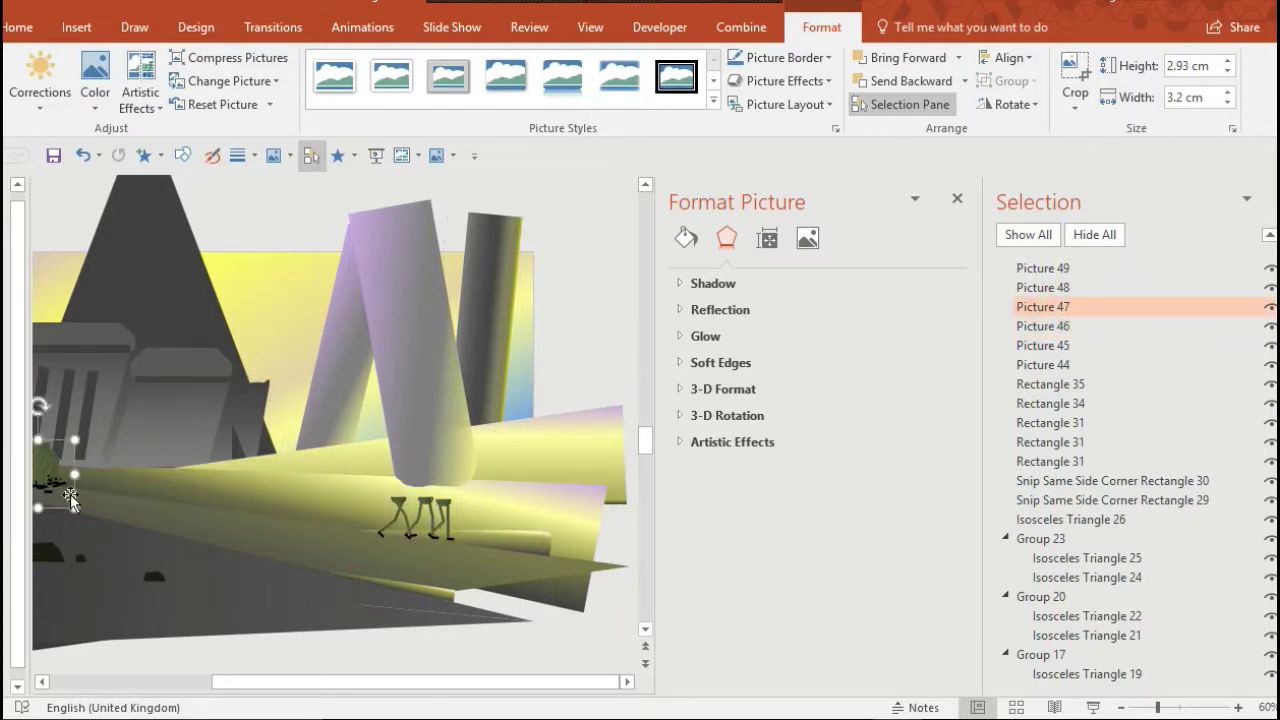
left_click_drag(76, 497, 366, 540)
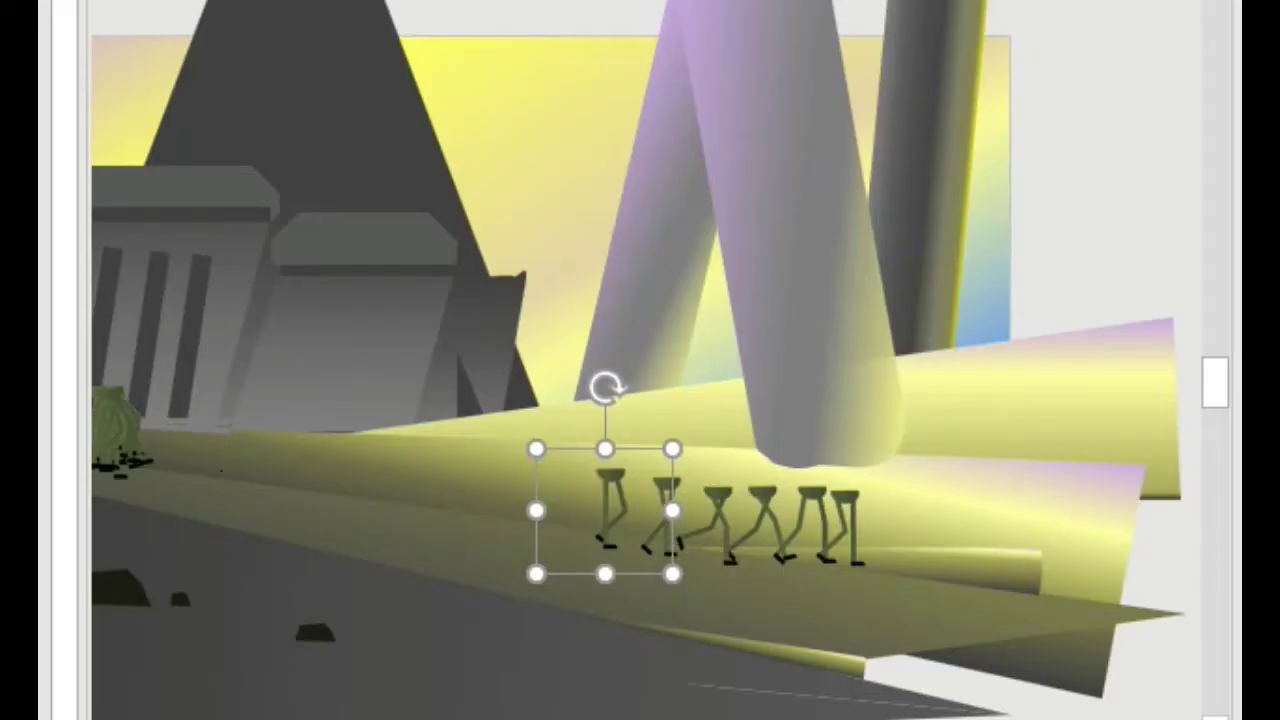
Pull the leg frames following Picture 47 out of the stack one by one and extend the walking row along the slope
key("Tab")
left_click_drag(77, 481, 323, 524)
key("Tab")
left_click_drag(162, 470, 581, 540)
left_click_drag(166, 474, 409, 531)
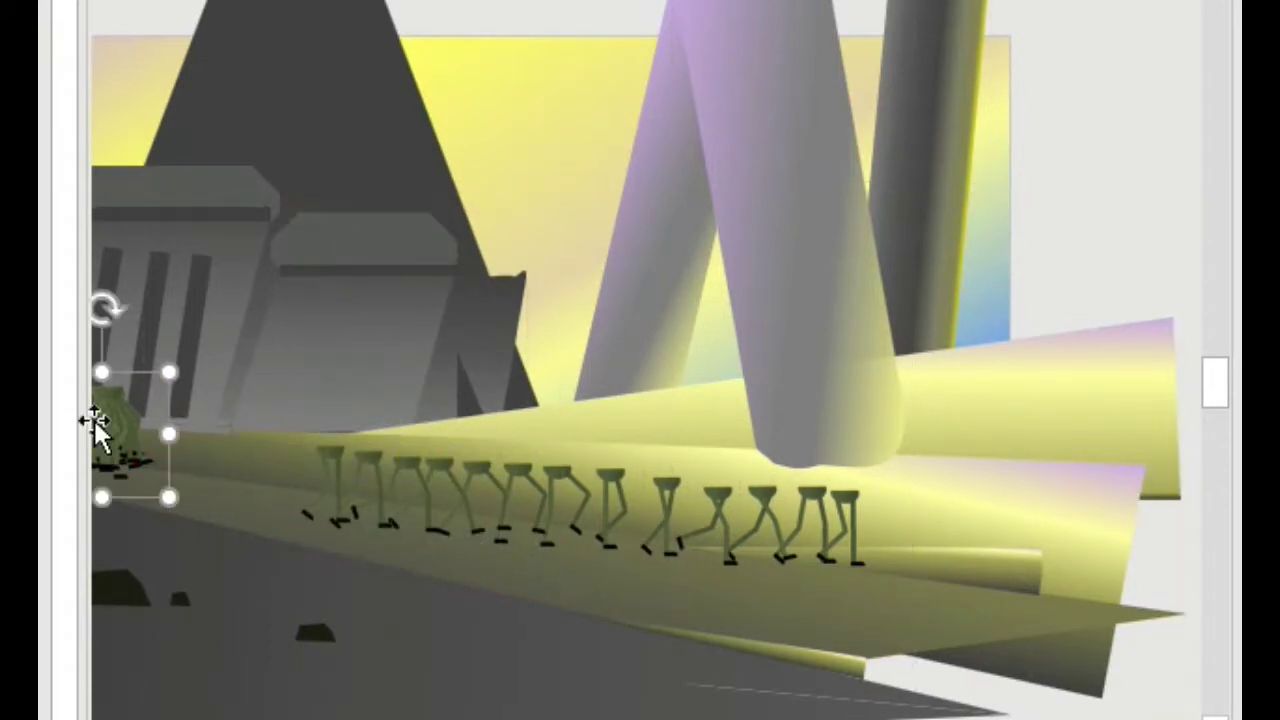
Spread further leg frames at even gaps along the slope, continuing the row back to the stack by the grey building
left_click_drag(94, 422, 271, 474)
left_click_drag(164, 467, 318, 518)
left_click_drag(163, 467, 282, 505)
left_click_drag(164, 467, 256, 502)
left_click_drag(164, 467, 228, 496)
left_click_drag(164, 467, 204, 502)
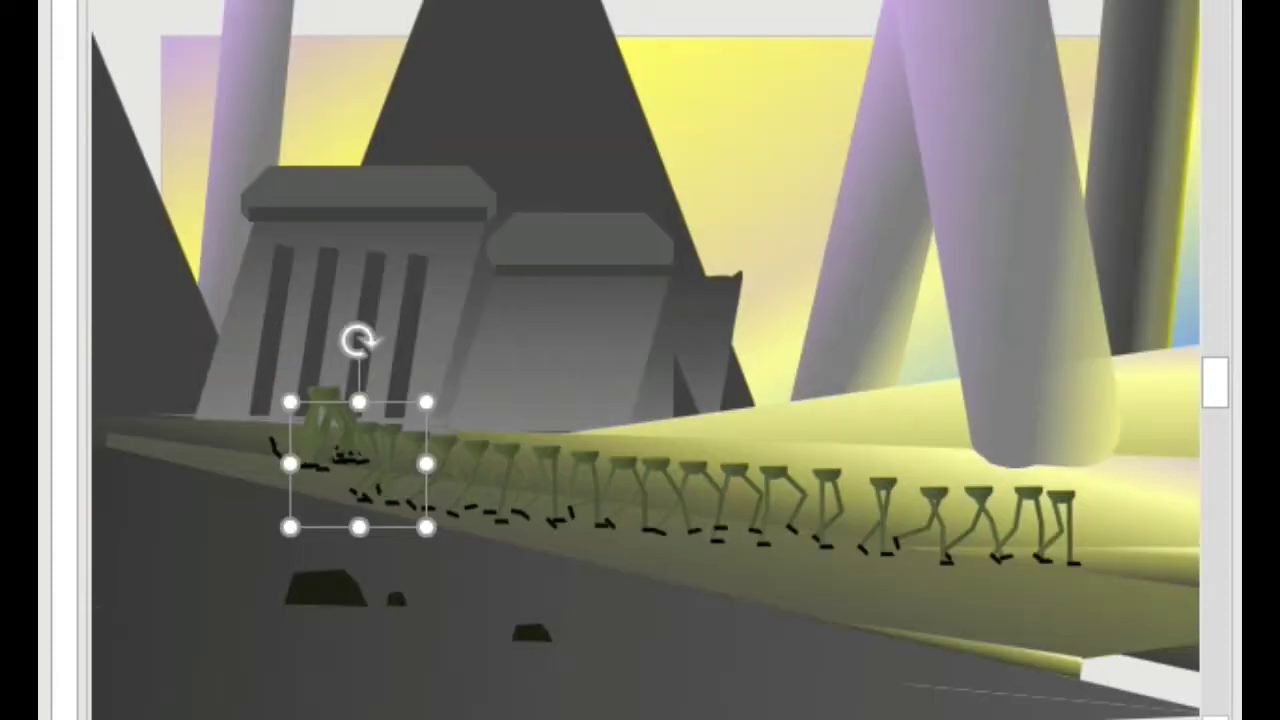
left_click_drag(386, 464, 405, 487)
left_click_drag(389, 463, 328, 475)
key("Tab")
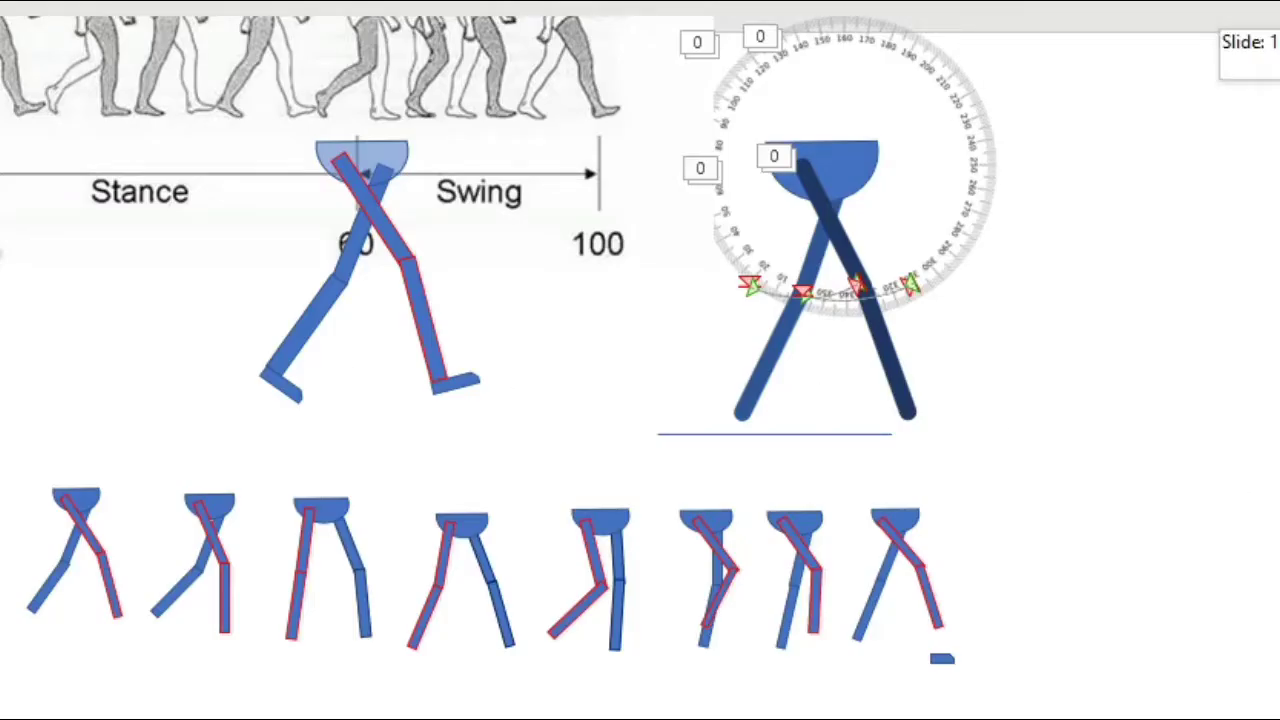
scroll(640, 360, "up", 1)
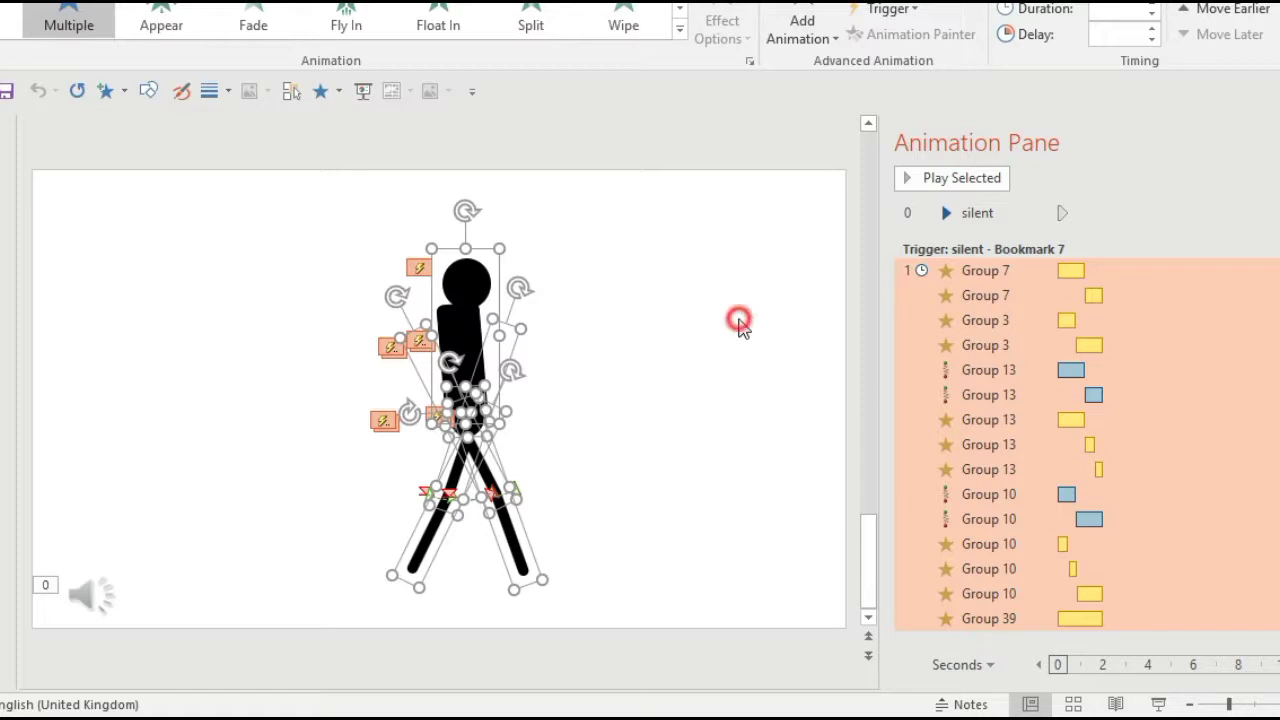
scroll(577, 428, "up", 1)
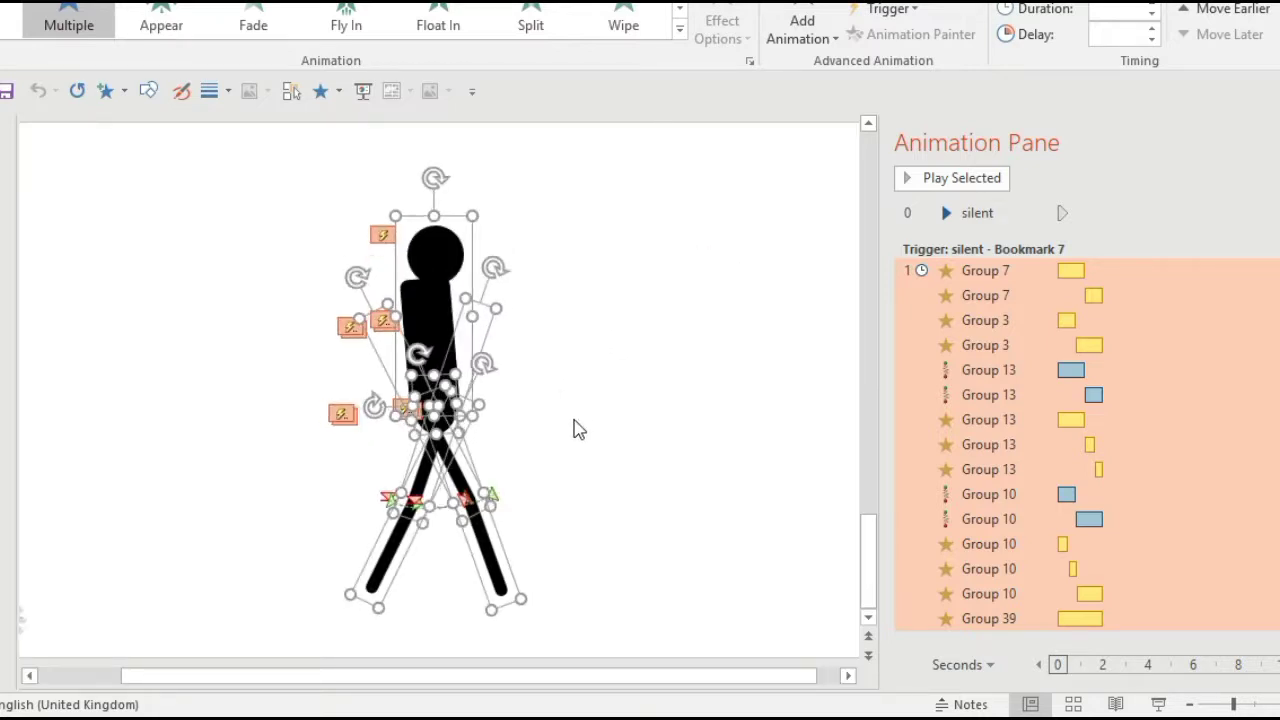
scroll(577, 428, "up", 1)
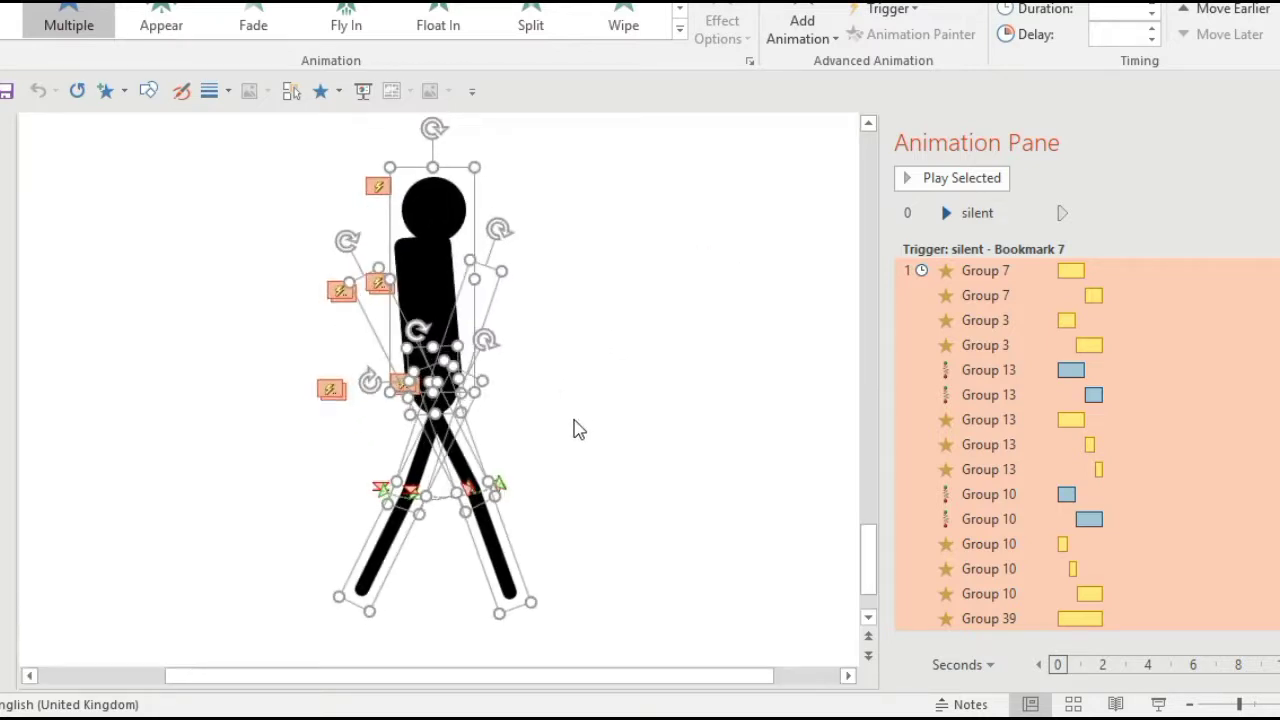
left_click(537, 458)
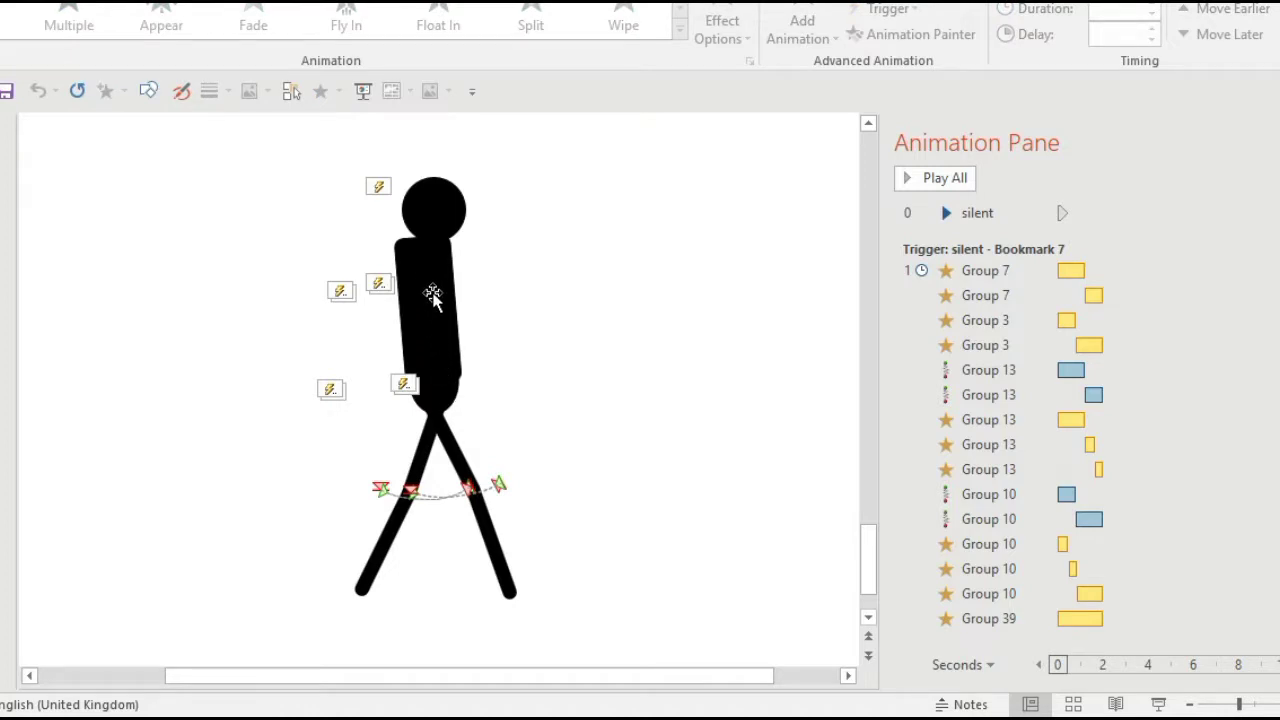
Nudge the black figure's head-and-torso group (Group 39) slightly and play all of the slide's animations
left_click_drag(434, 222, 432, 221)
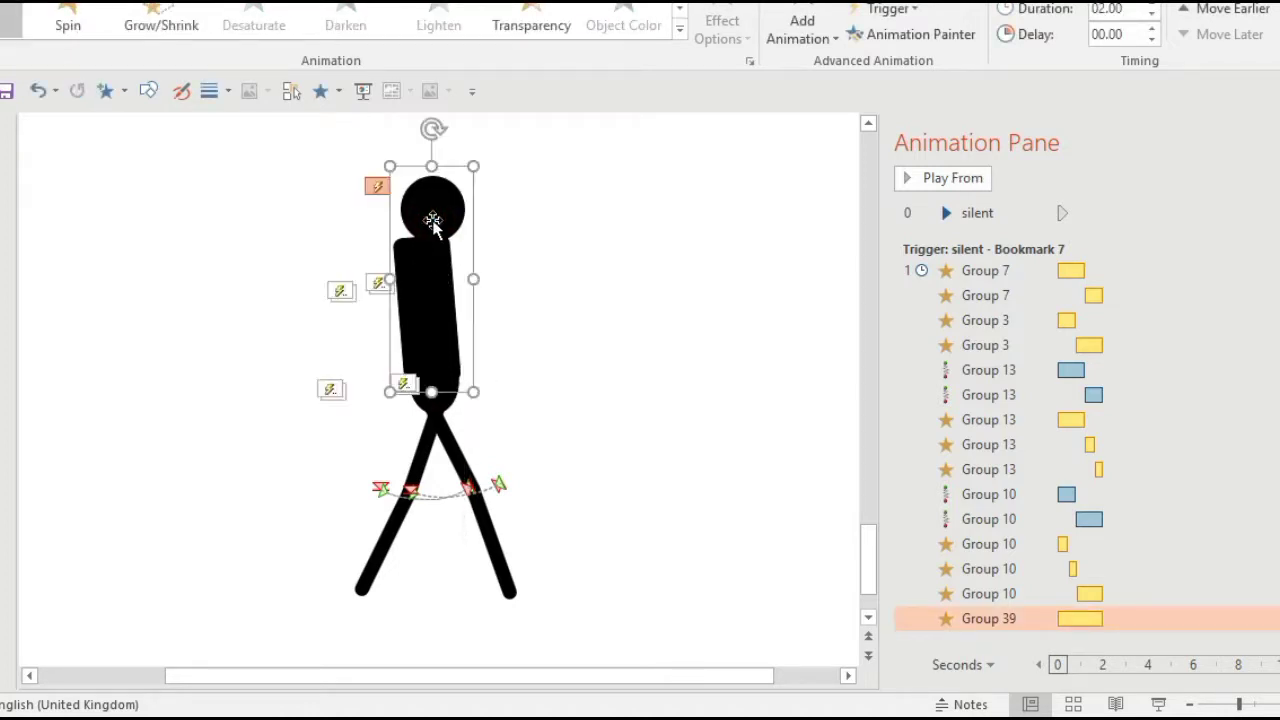
left_click(558, 277)
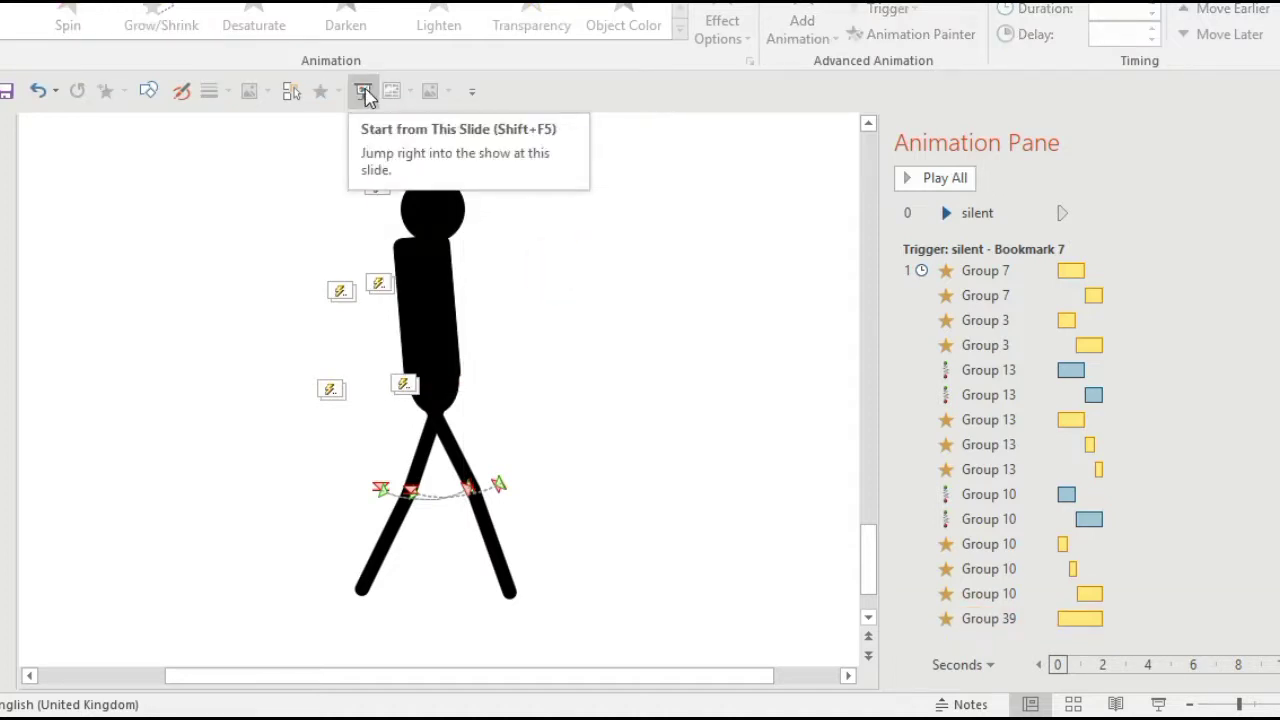
left_click(937, 180)
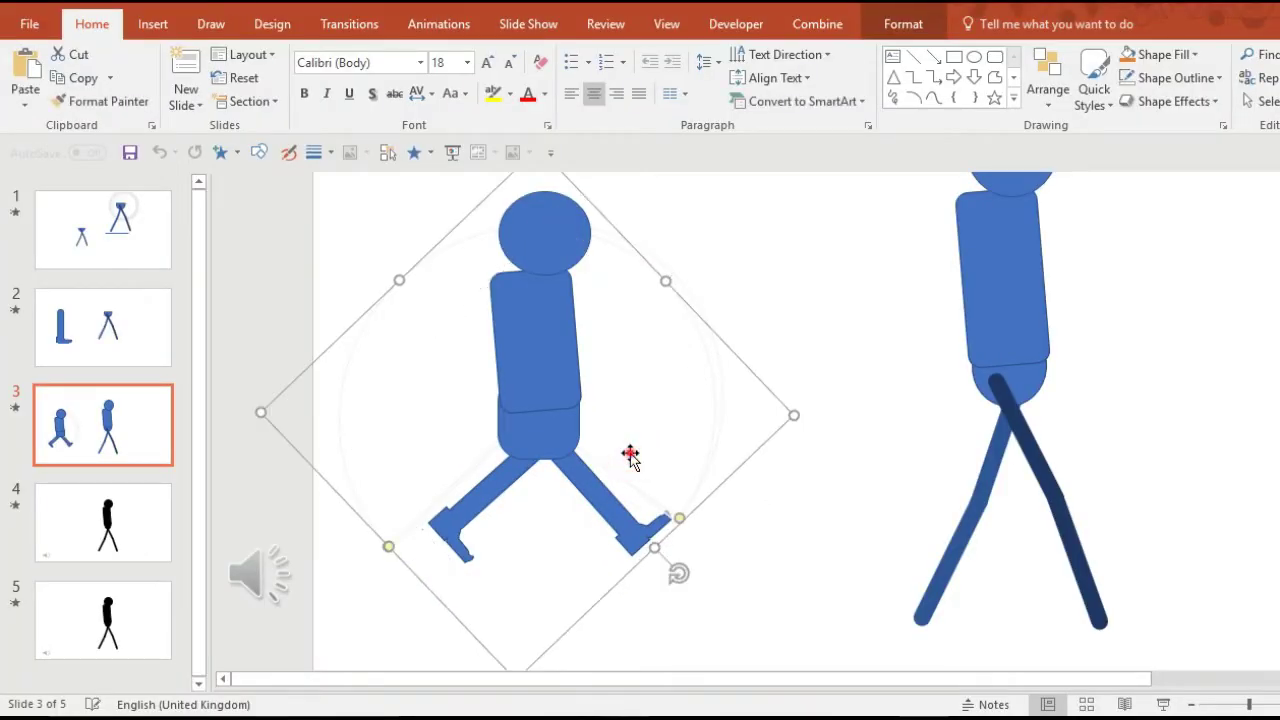
Move the white pie-shaped mask off the walking figure, fill it with orange, and place it over the second blue figure
left_click_drag(630, 453, 950, 400)
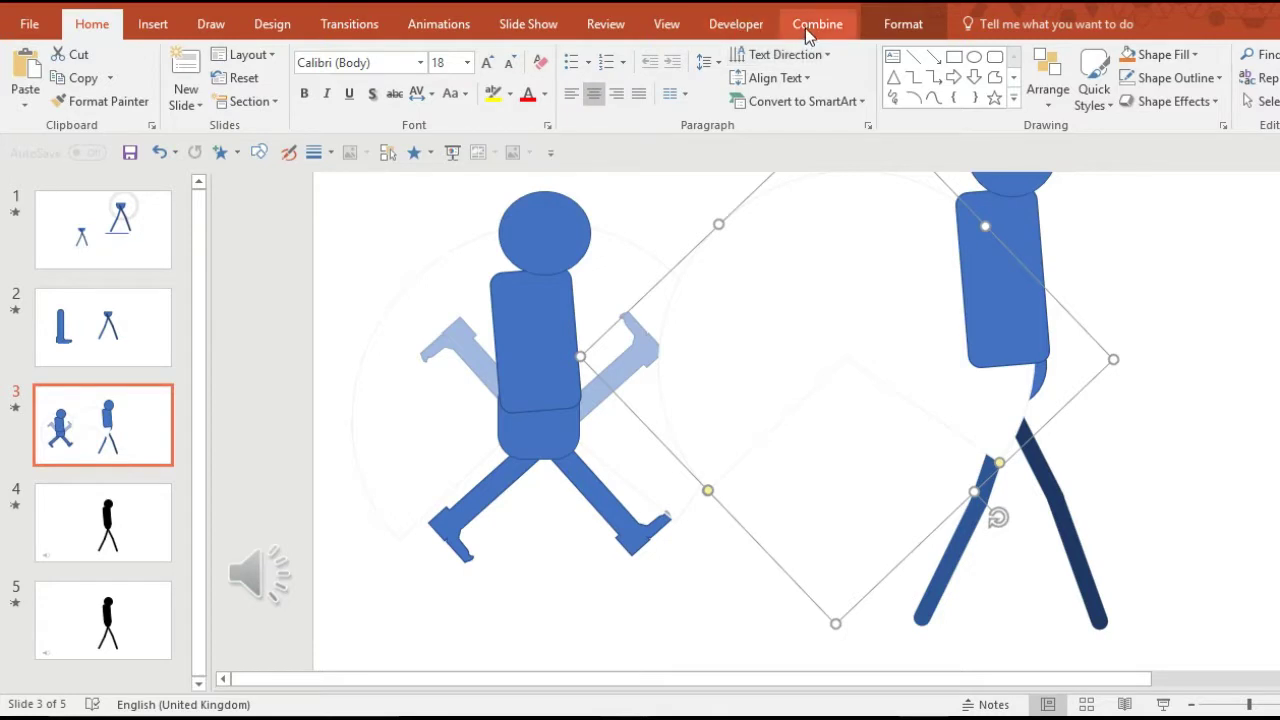
left_click(890, 28)
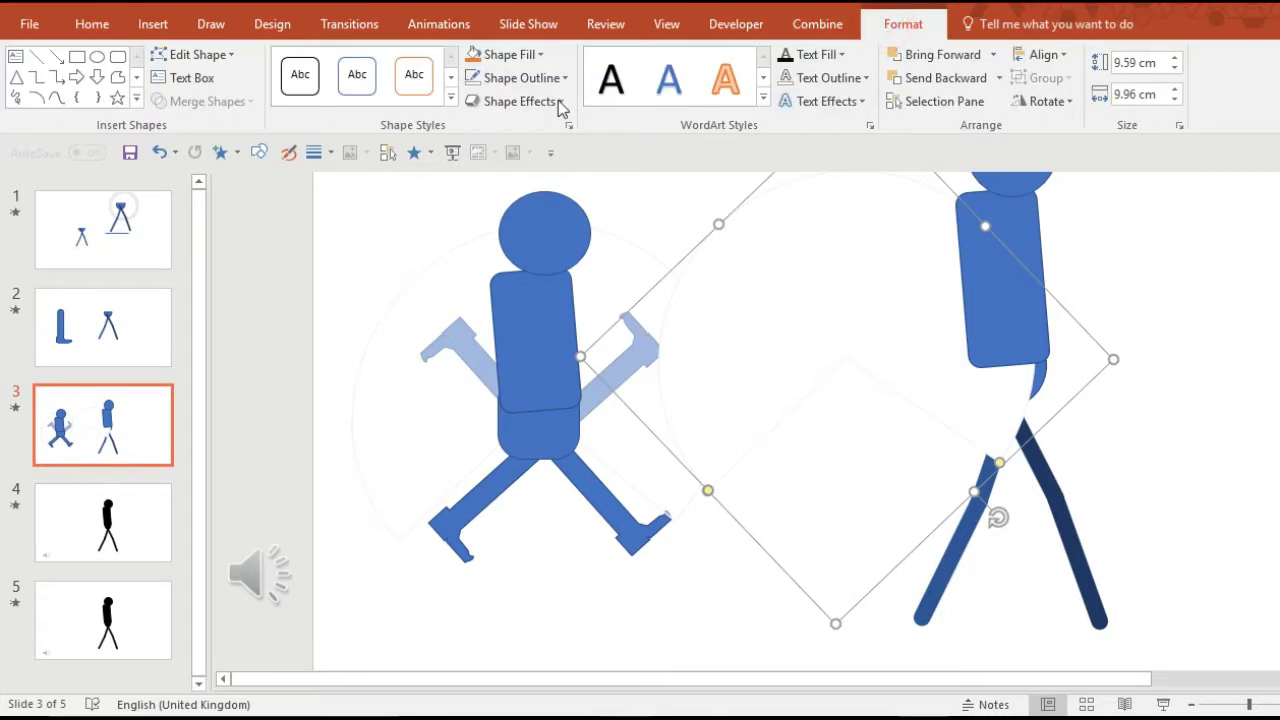
left_click(474, 54)
left_click(838, 376)
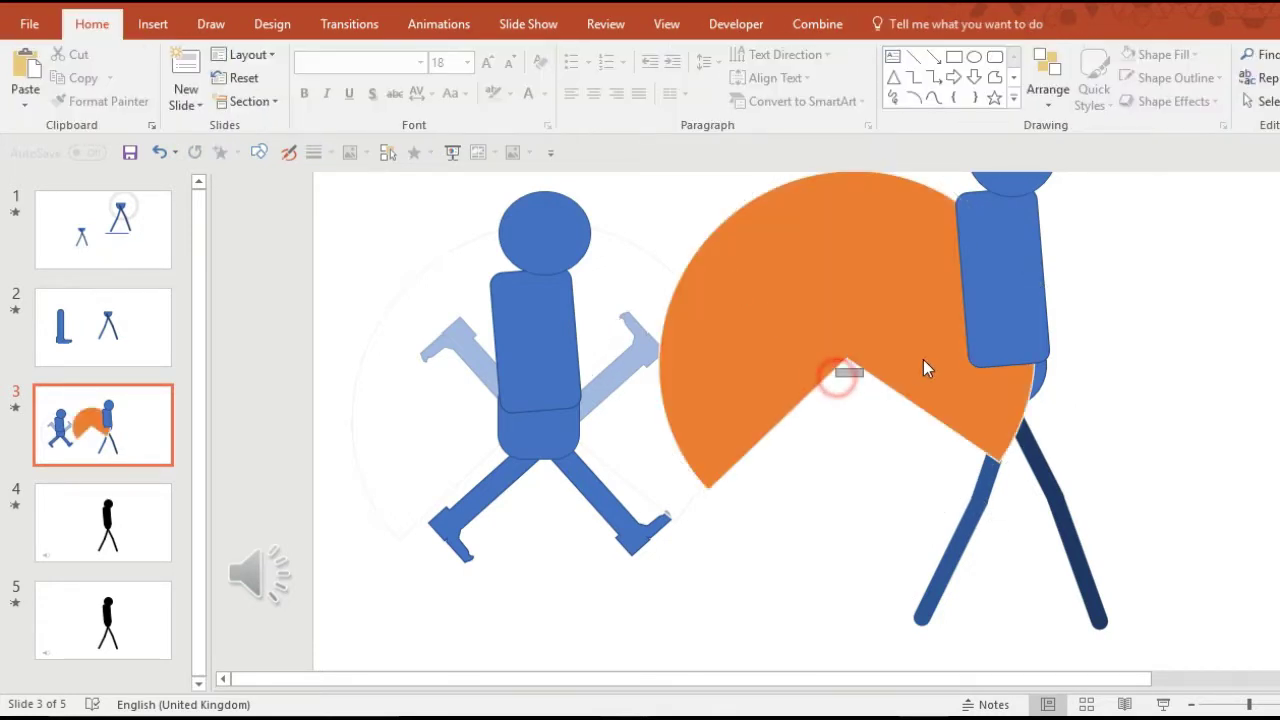
left_click_drag(812, 312, 900, 313)
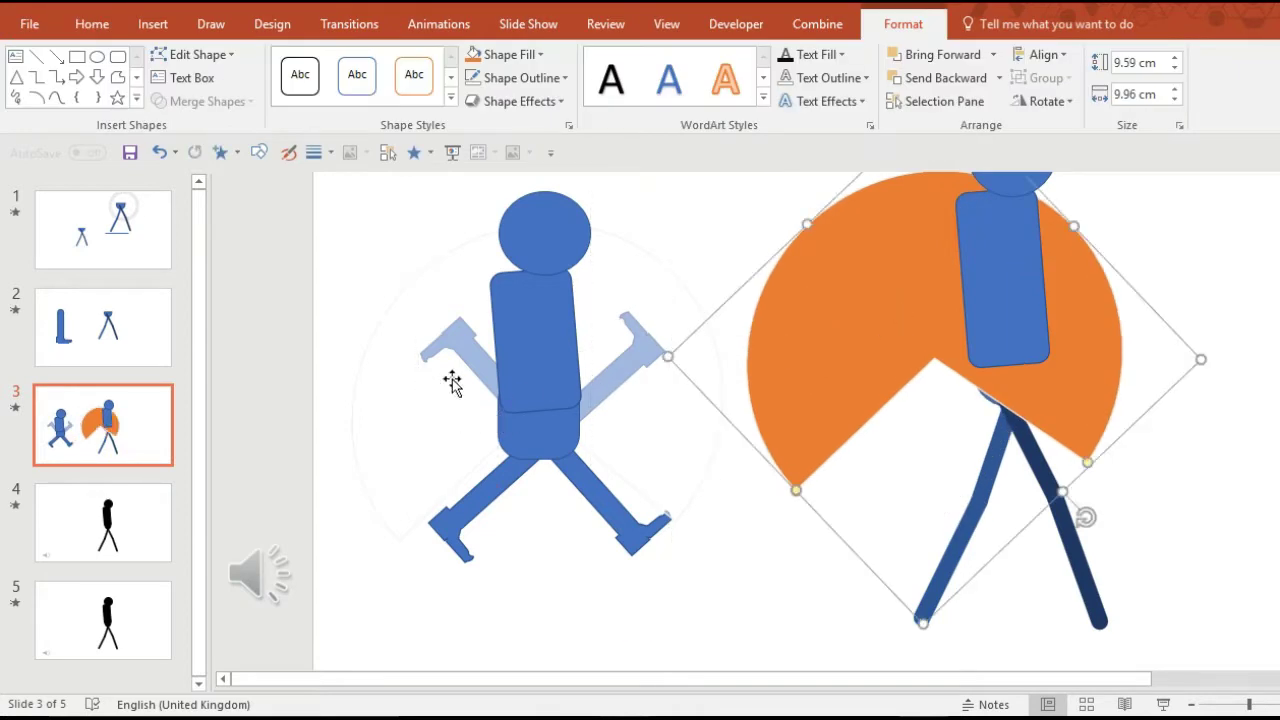
Move the crossed leg group down clear of the walking figure's body and fit it back under the hips
left_click_drag(489, 484, 477, 546)
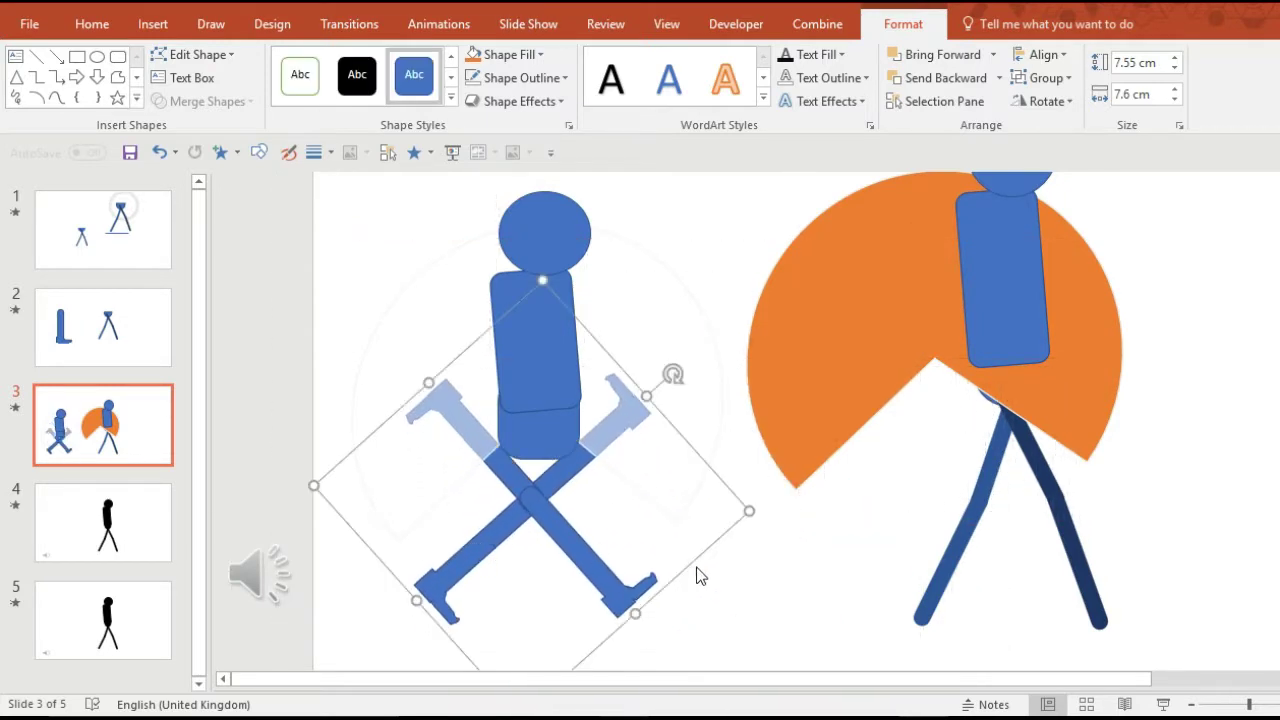
left_click(640, 682)
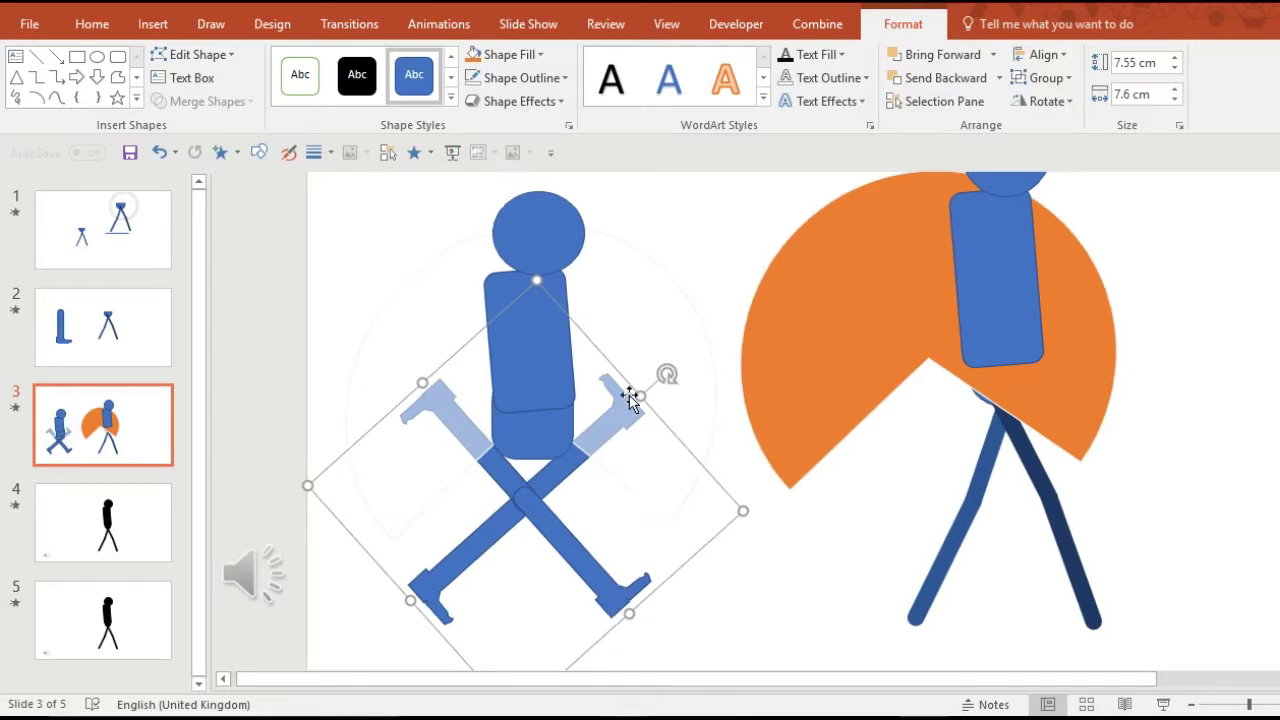
scroll(630, 402, "down", 2)
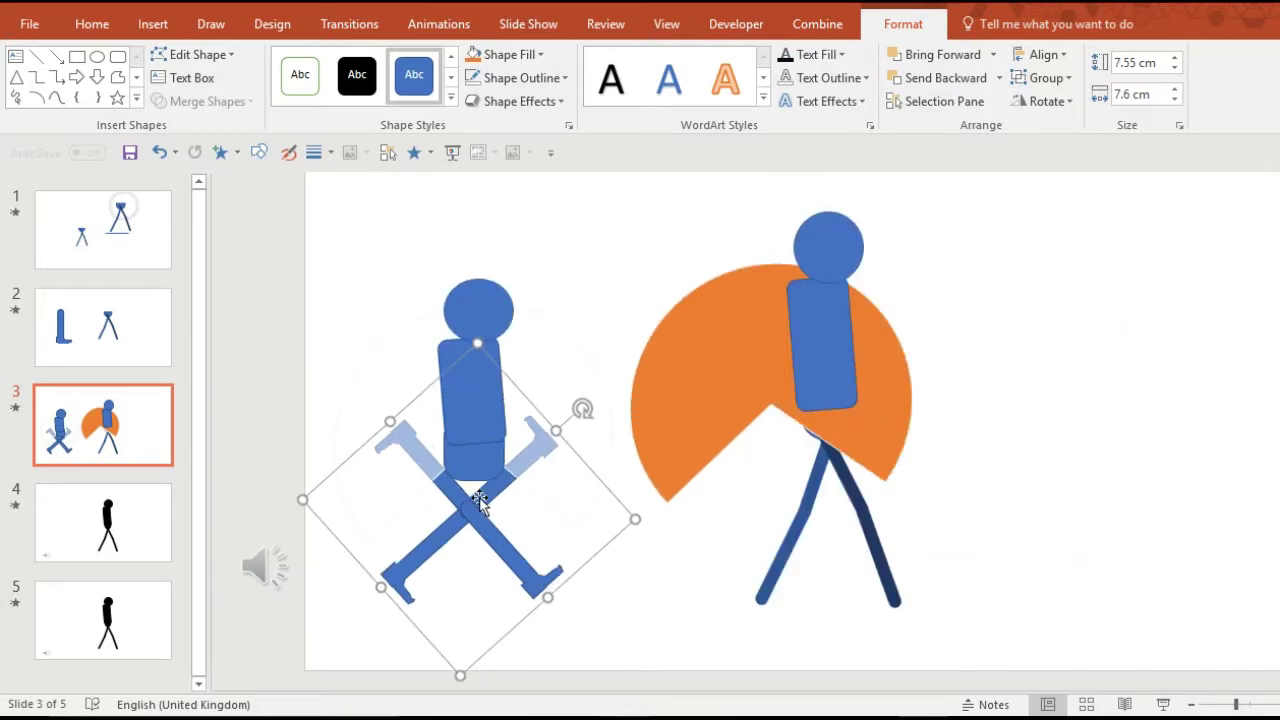
left_click_drag(469, 507, 475, 472)
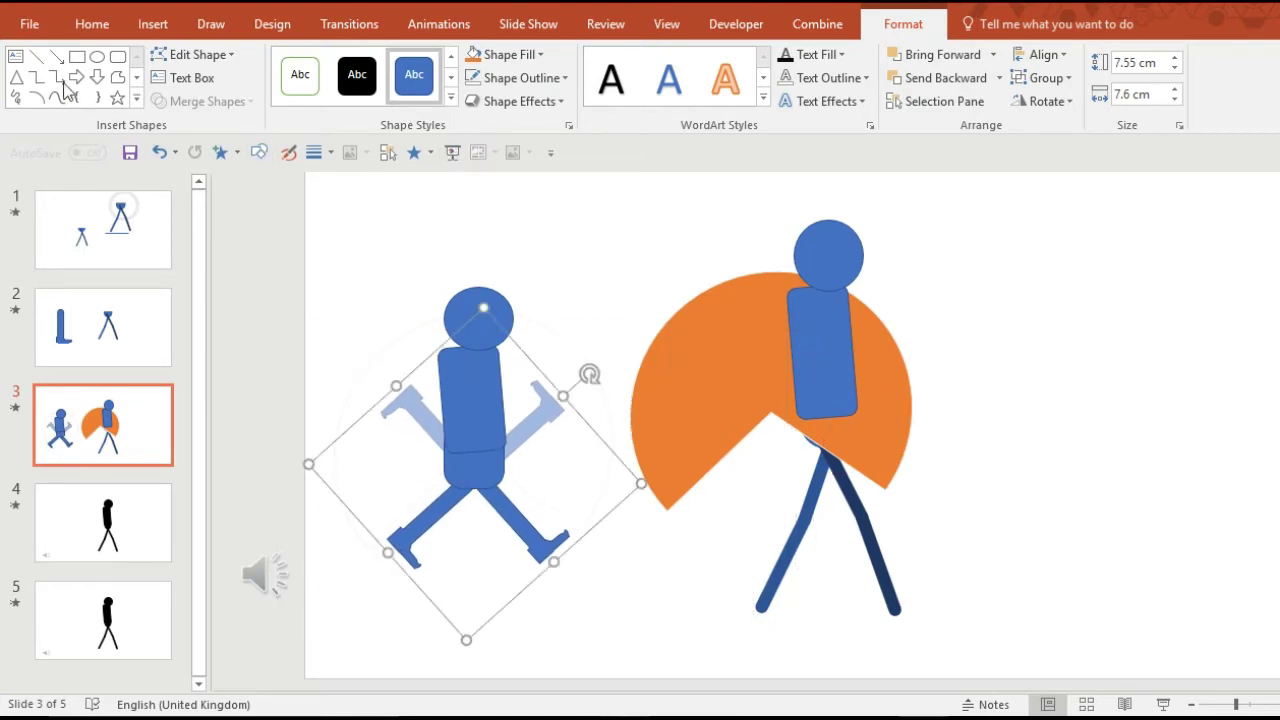
Preview the animations on slide 3 with the leg group still selected
left_click(437, 24)
left_click(33, 70)
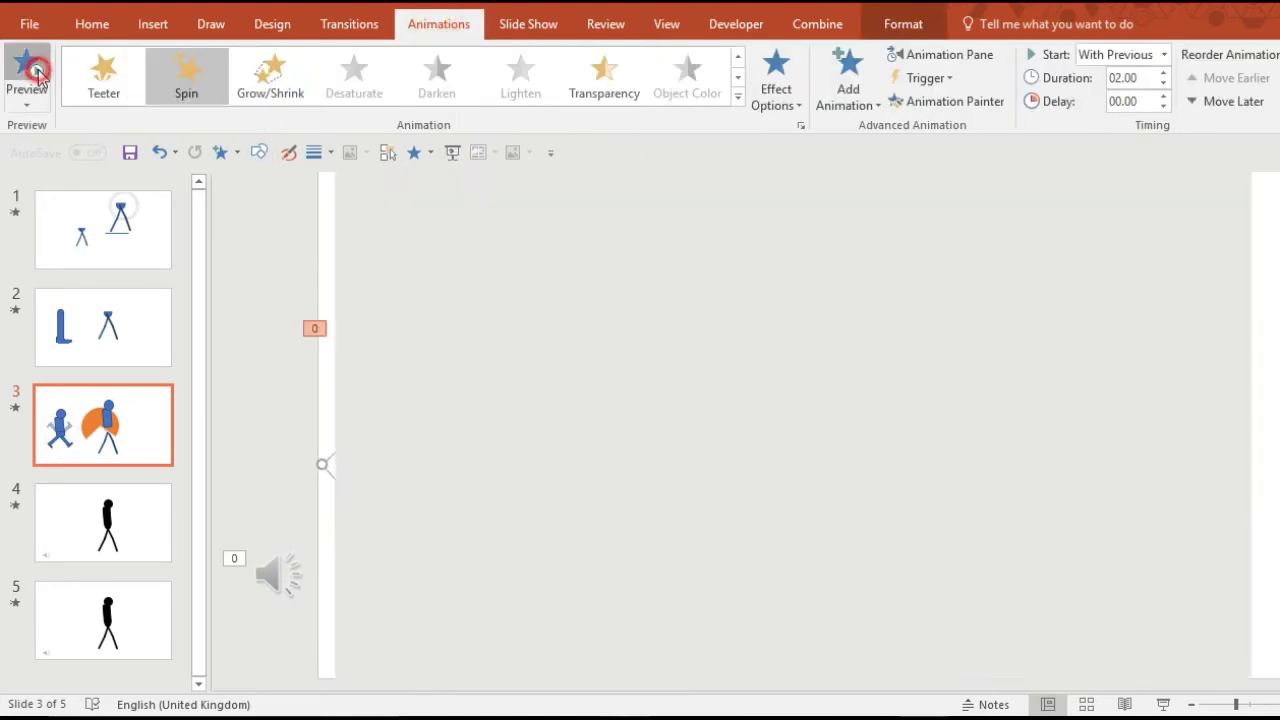